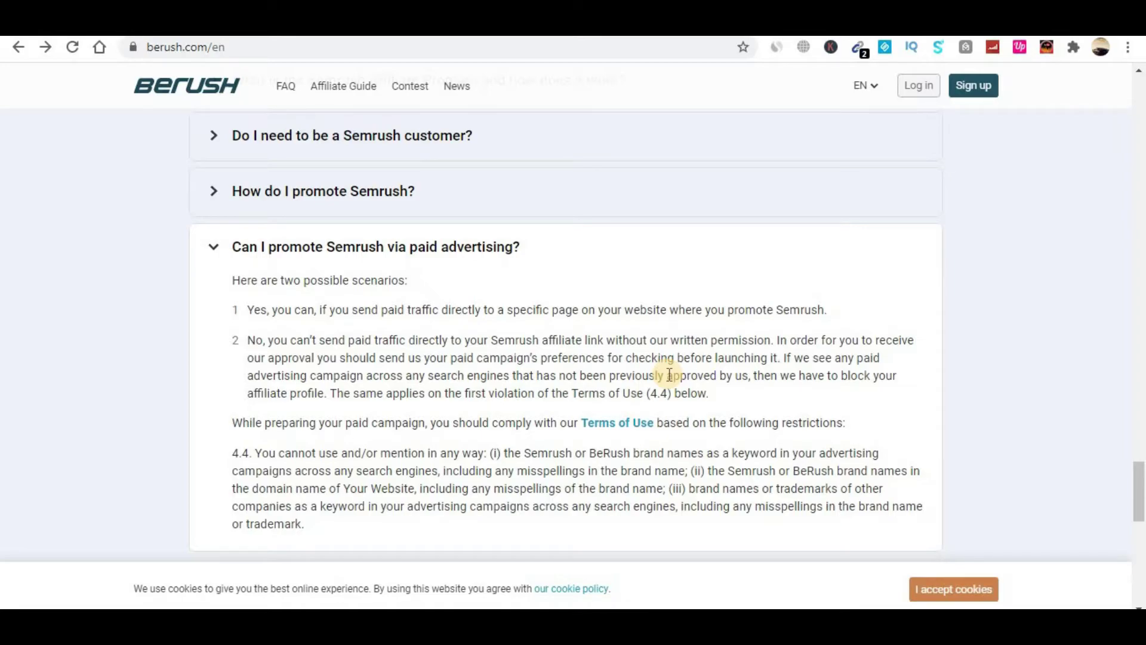
scroll(653, 389, "down", 5)
scroll(651, 387, "up", 5)
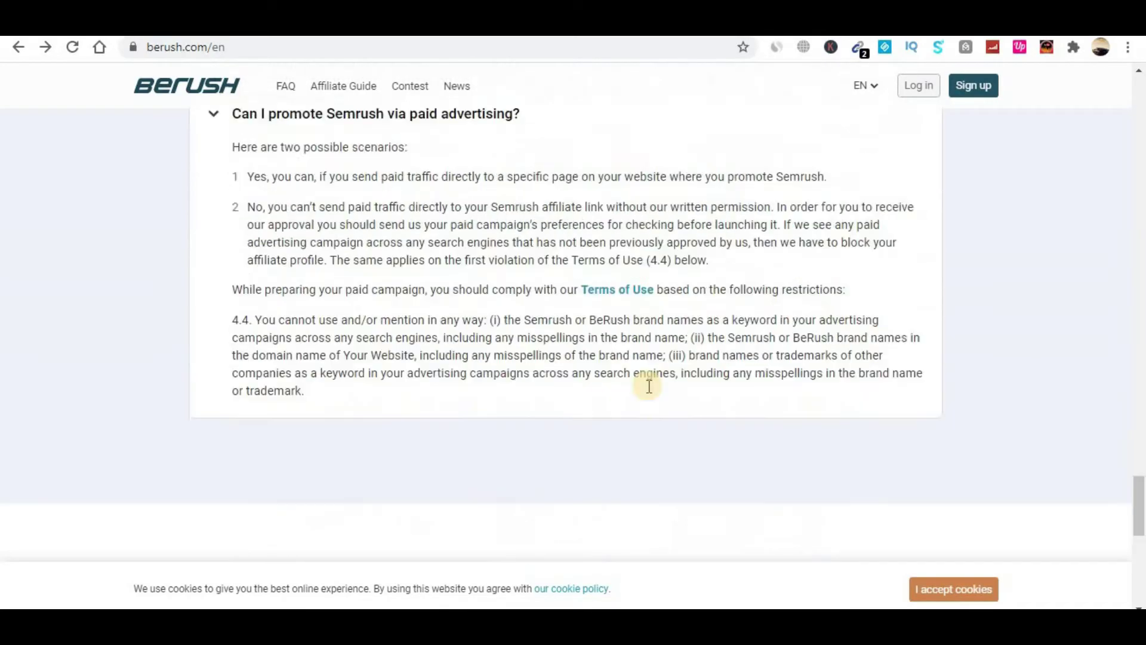
scroll(649, 388, "up", 15)
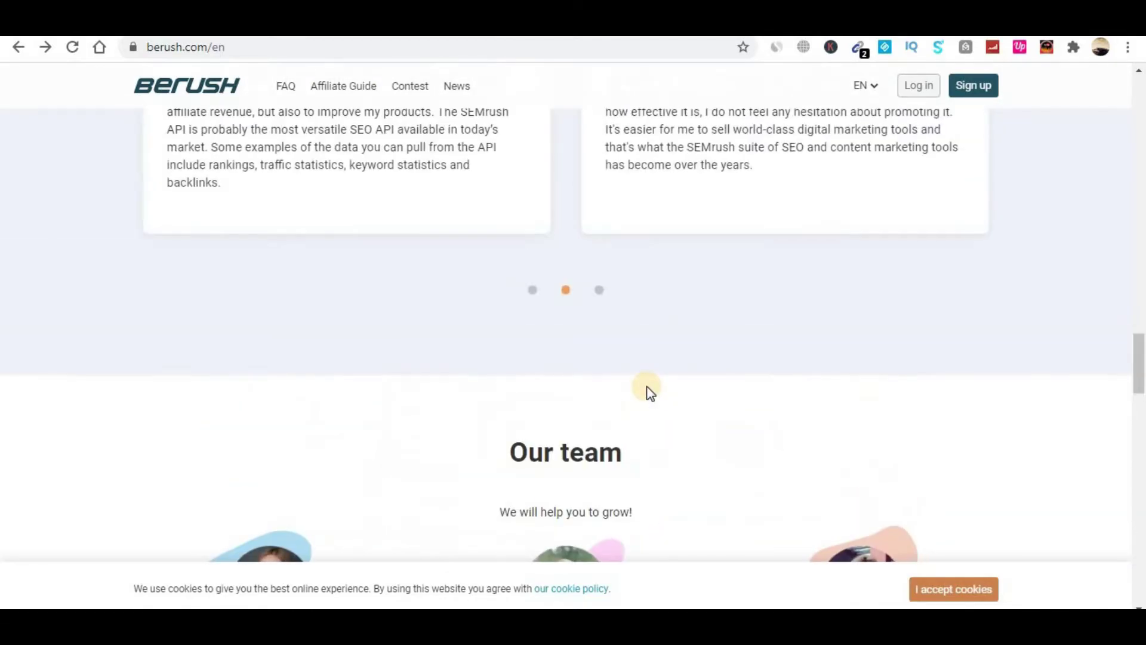
scroll(647, 388, "up", 15)
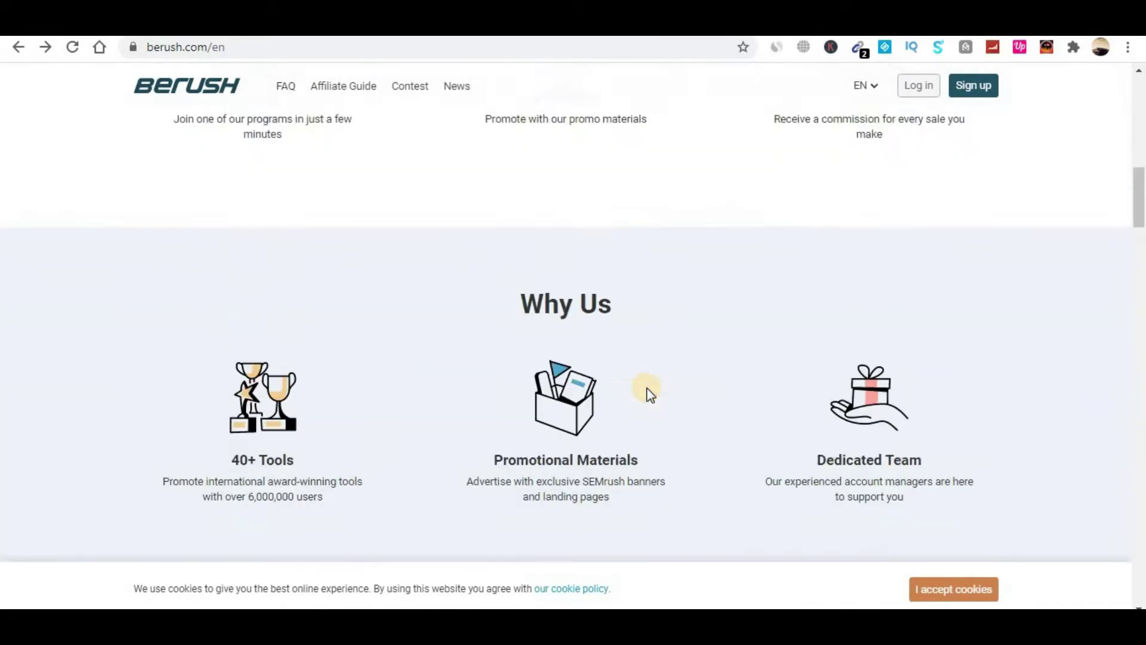
scroll(640, 393, "up", 10)
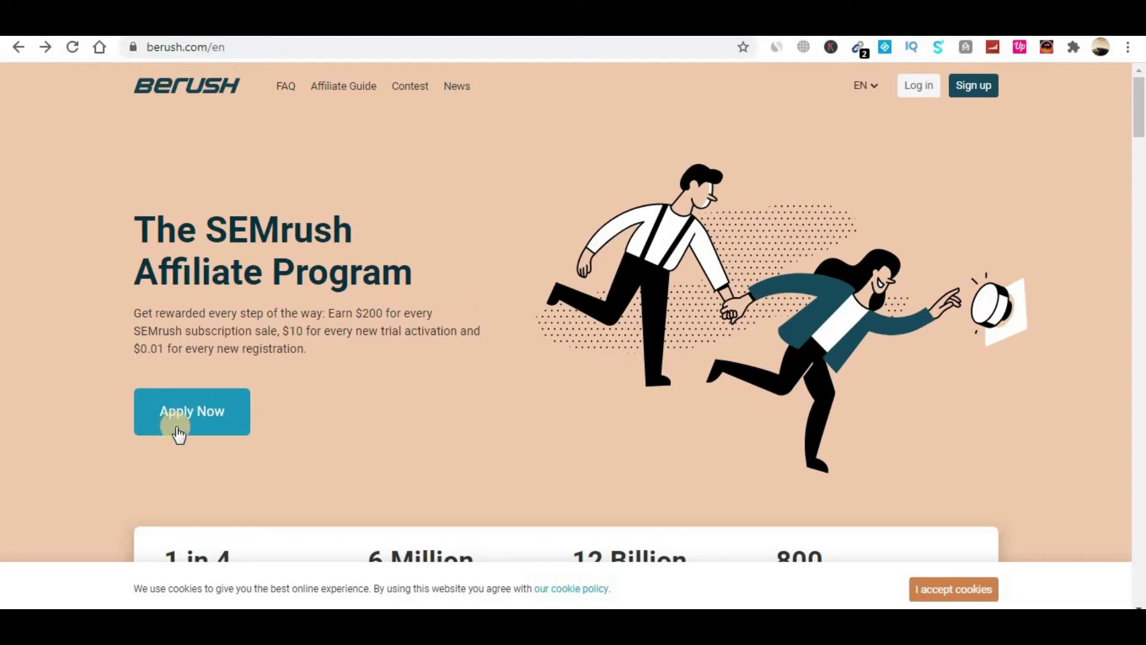
Open the 'Apply to become a SEMrush Affiliate' form and scroll through its fields.
left_click(204, 418)
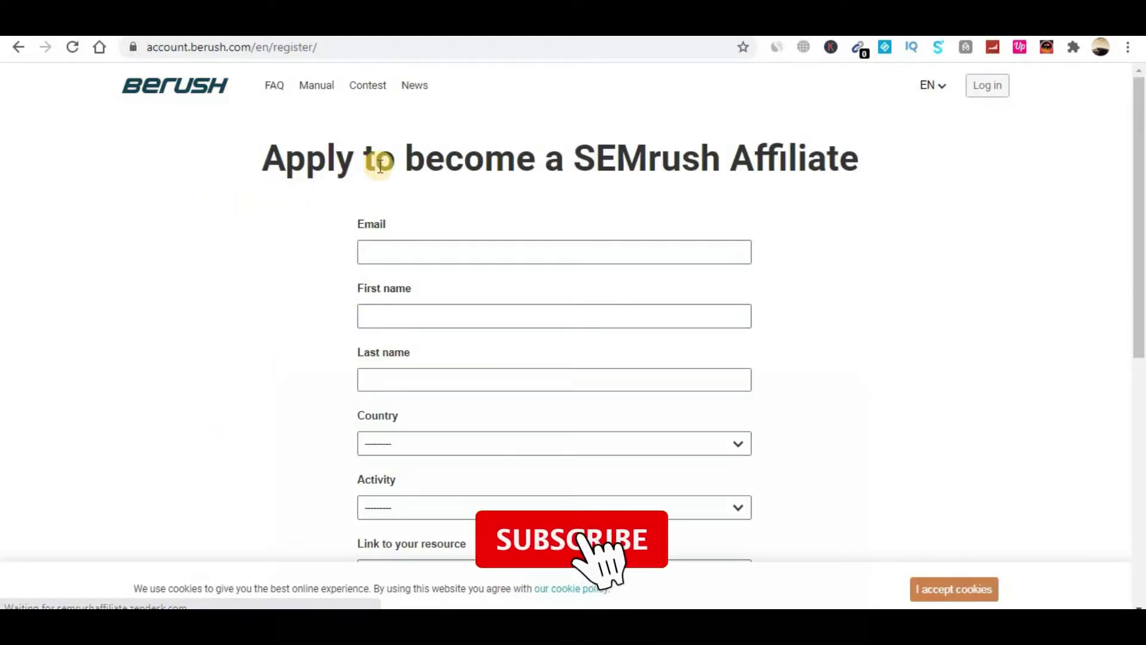
scroll(875, 276, "down", 8)
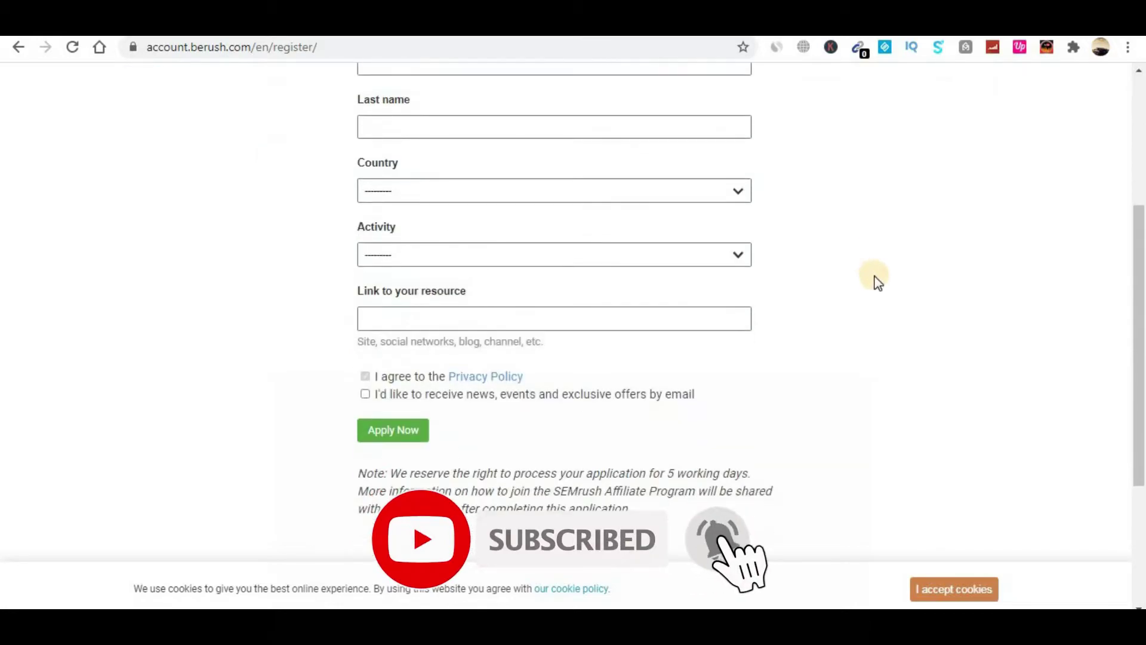
scroll(875, 277, "up", 8)
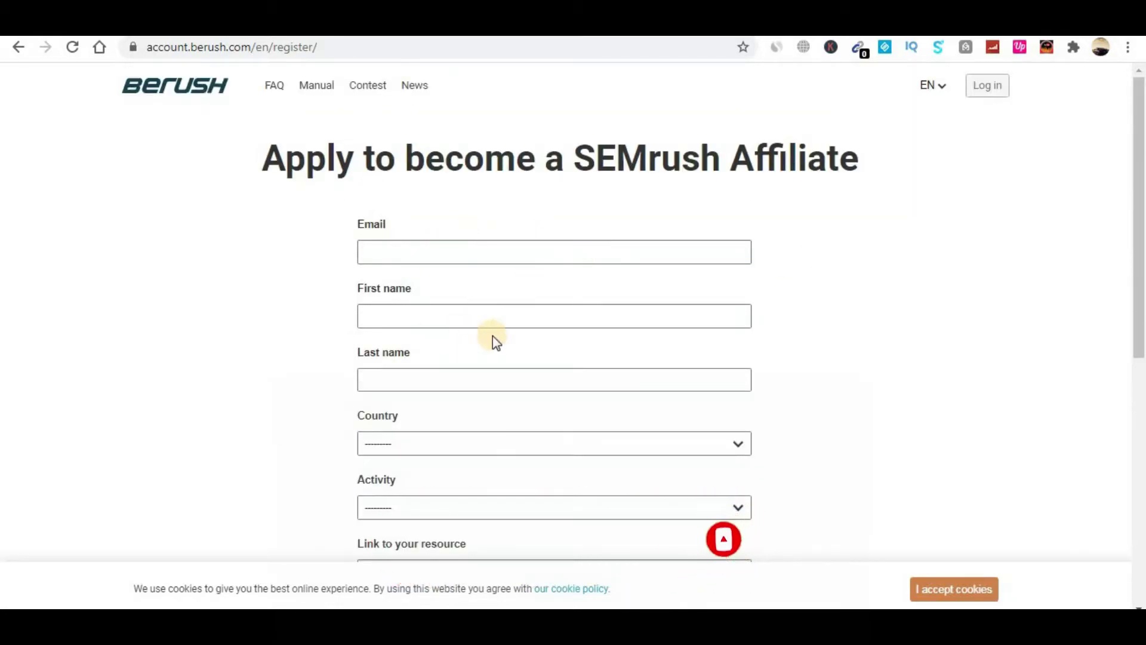
scroll(561, 394, "down", 2)
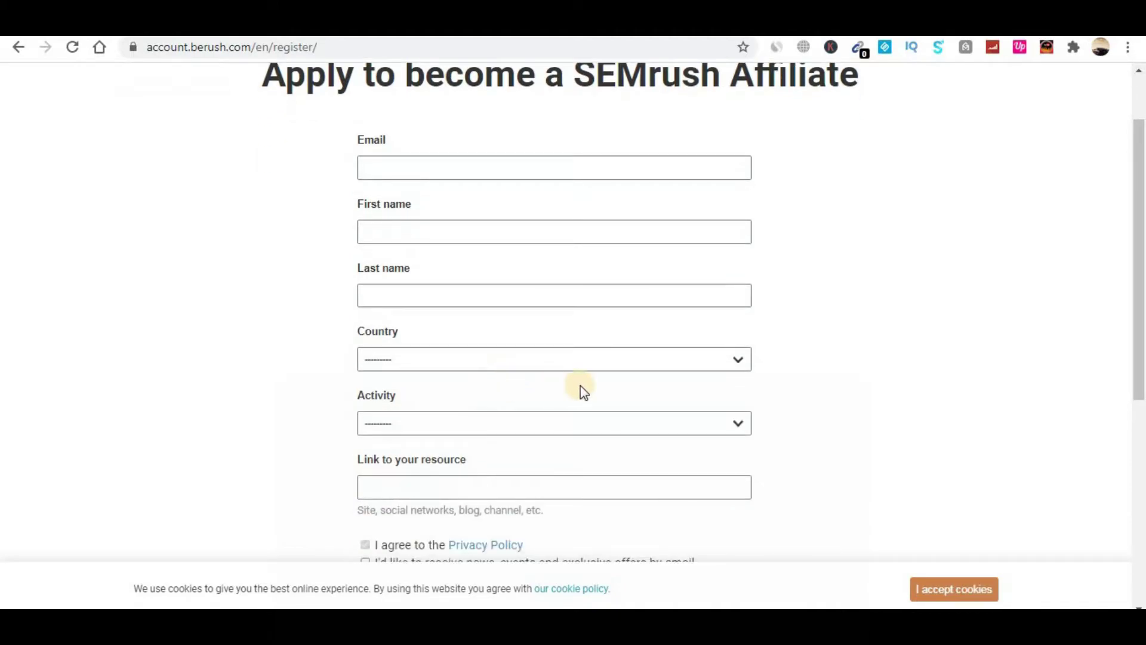
Review the Activity dropdown options without choosing, then select the Email field for autofill.
left_click(542, 424)
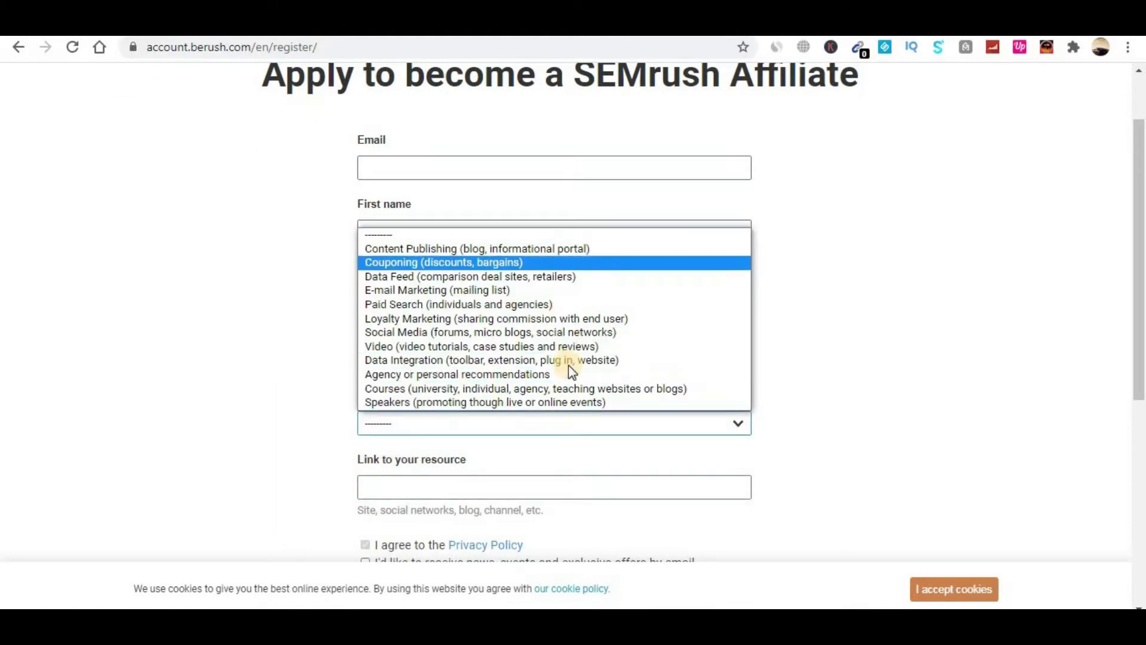
left_click(554, 430)
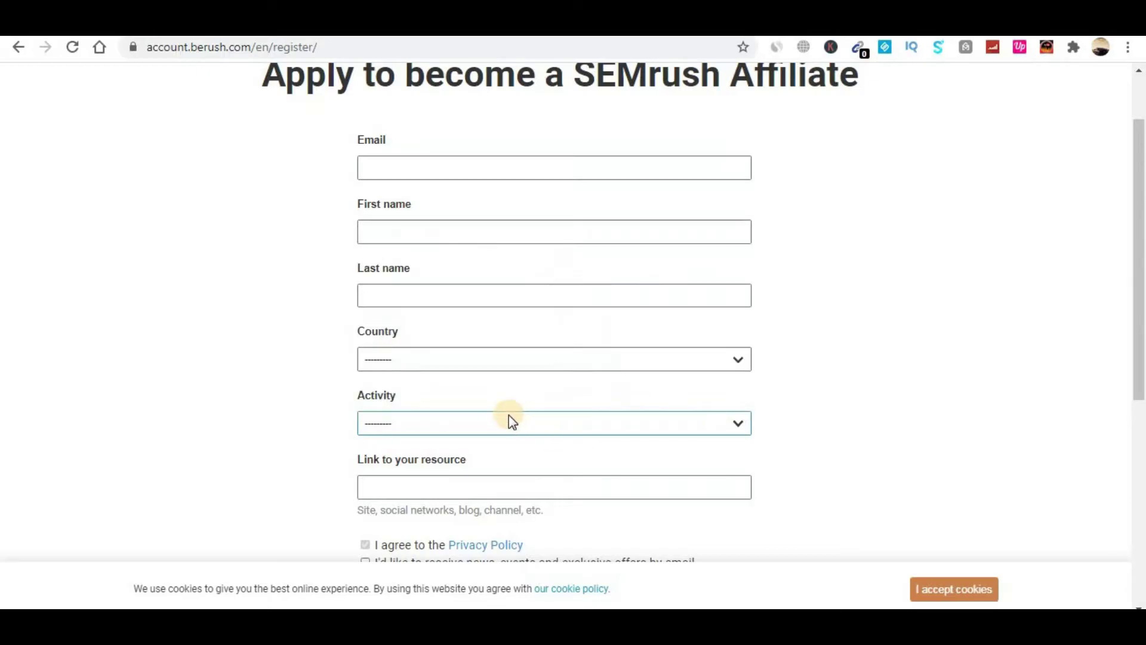
scroll(509, 414, "down", 2)
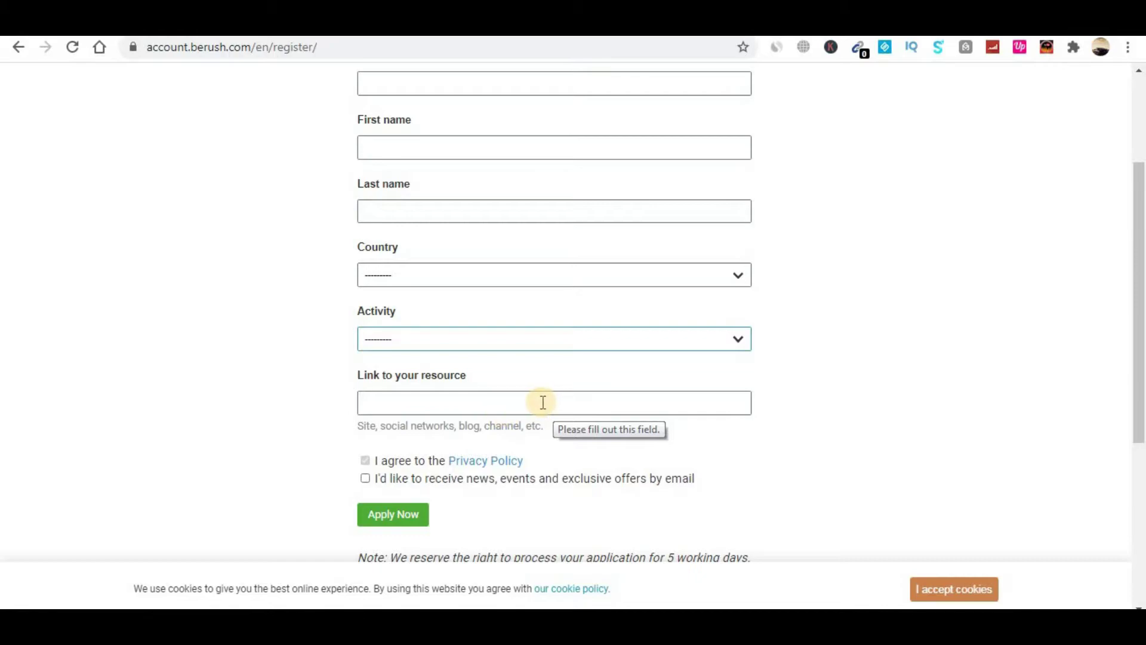
scroll(542, 402, "up", 3)
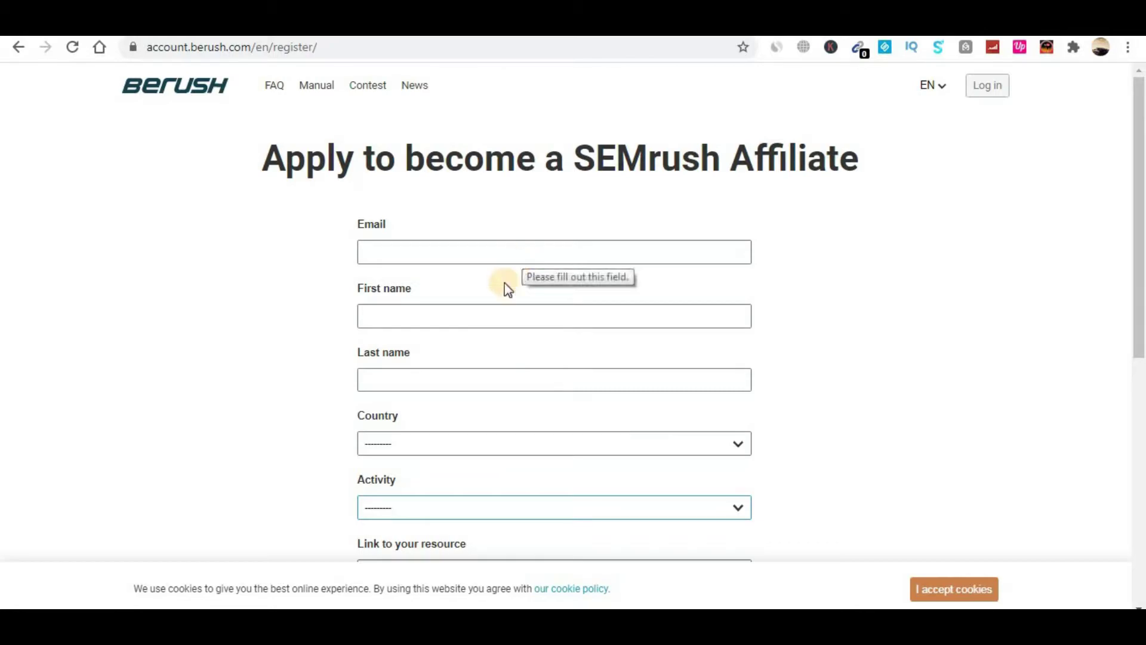
scroll(502, 303, "down", 8)
scroll(505, 314, "up", 8)
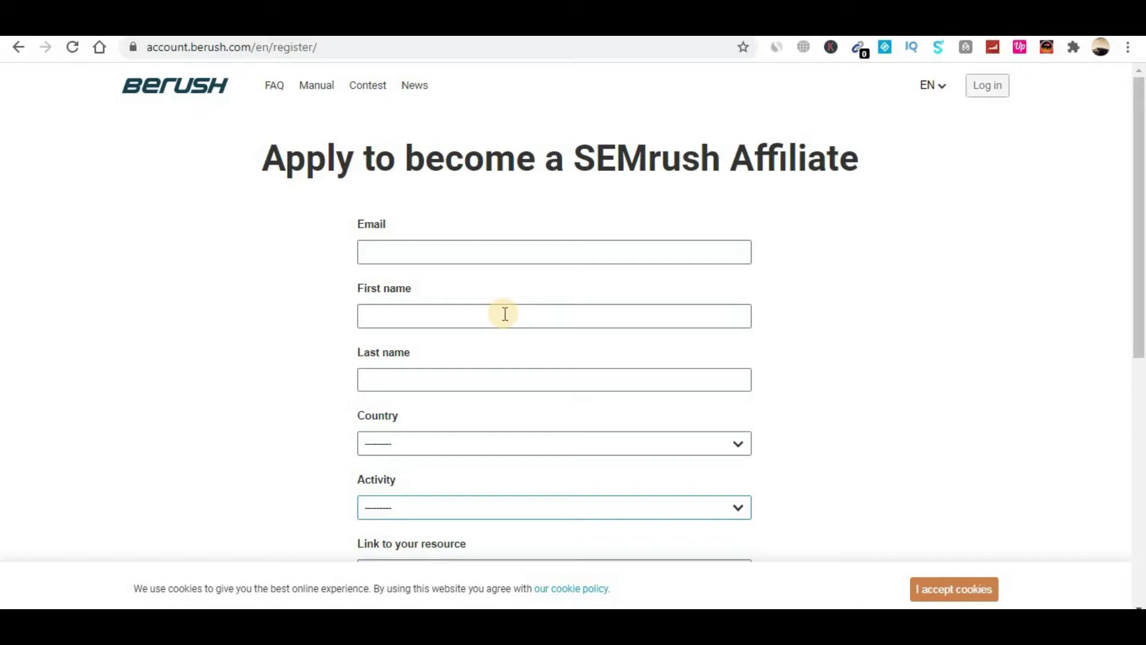
left_click(408, 271)
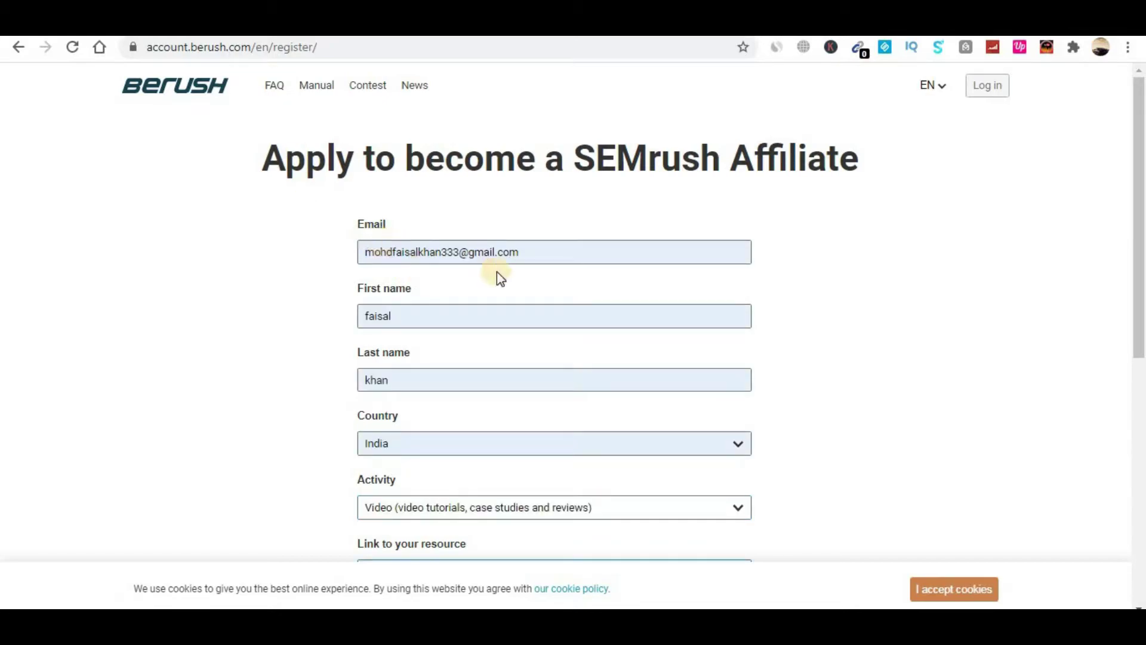
Keep Video as the activity, tick the Privacy Policy agreement and open the policy.
scroll(578, 278, "down", 1)
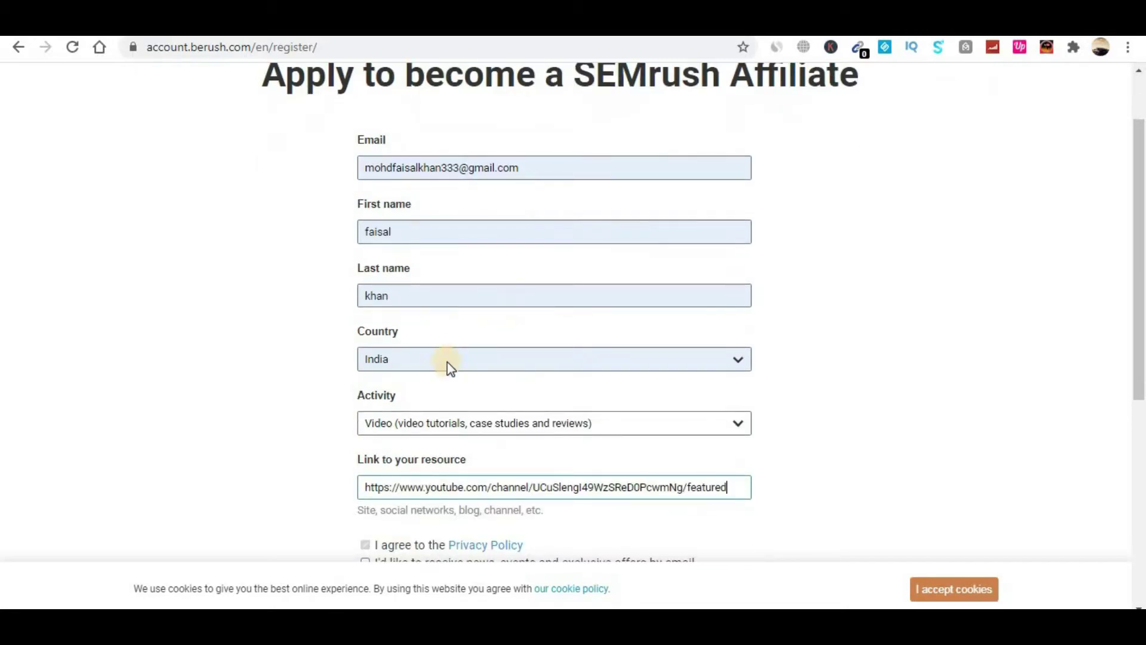
scroll(528, 416, "down", 1)
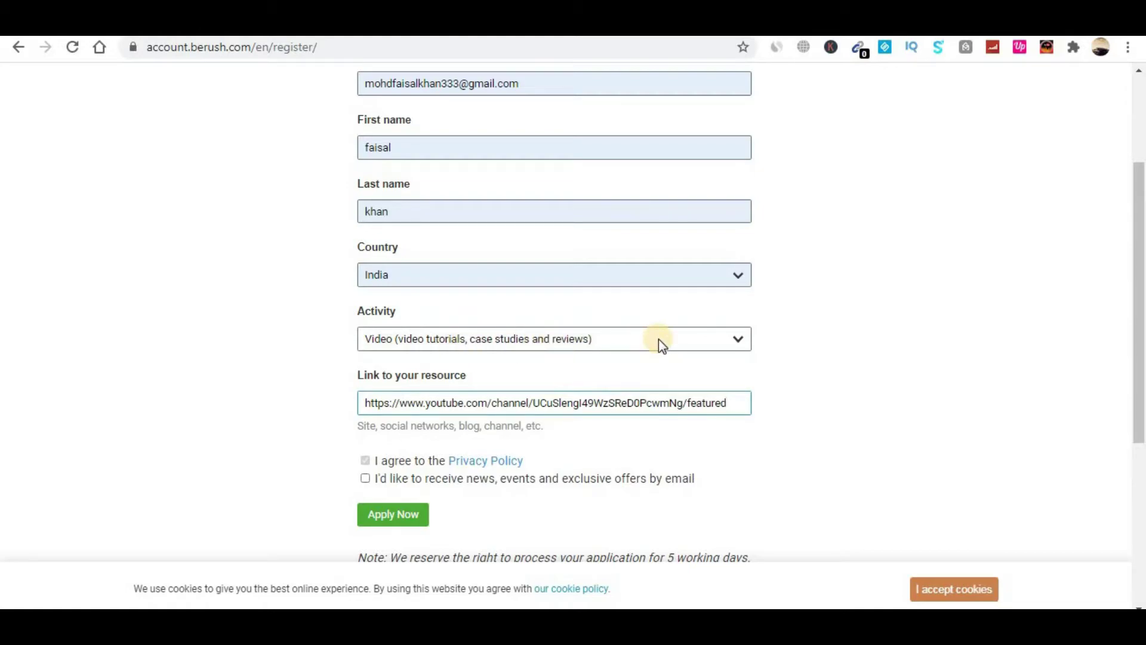
scroll(672, 339, "down", 1)
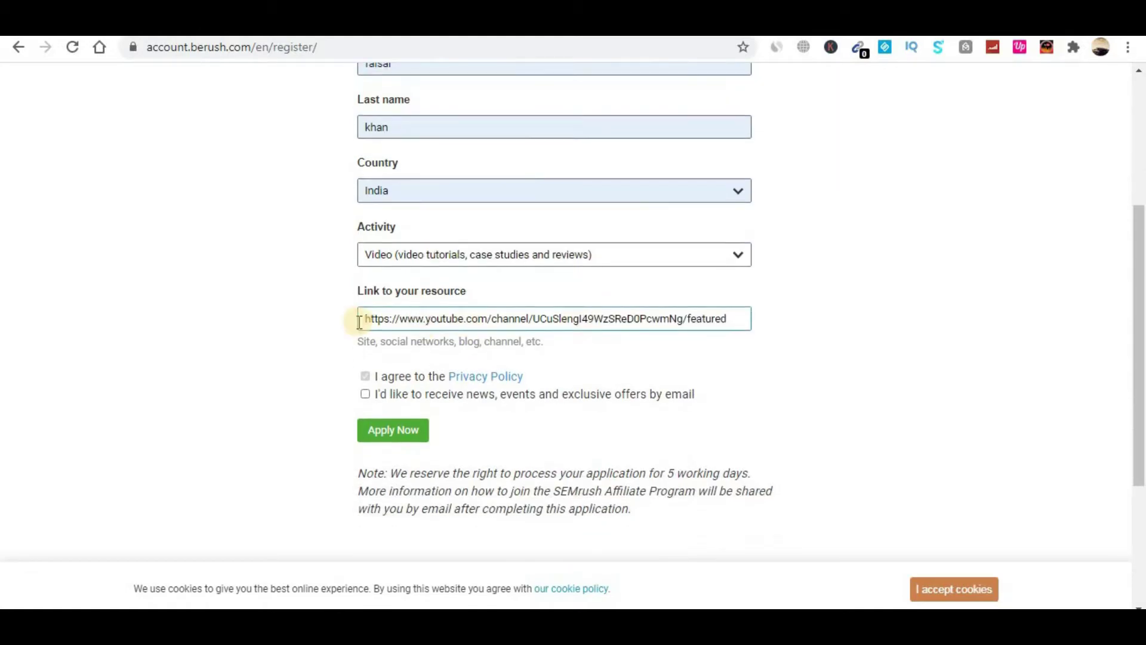
left_click(660, 258)
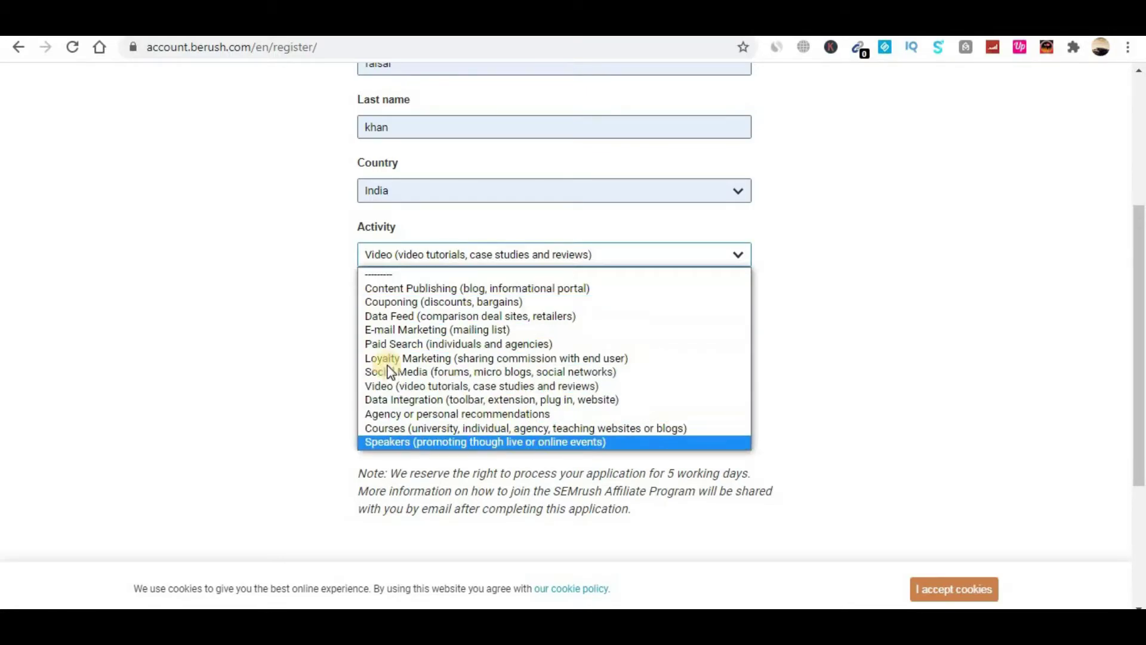
left_click(268, 352)
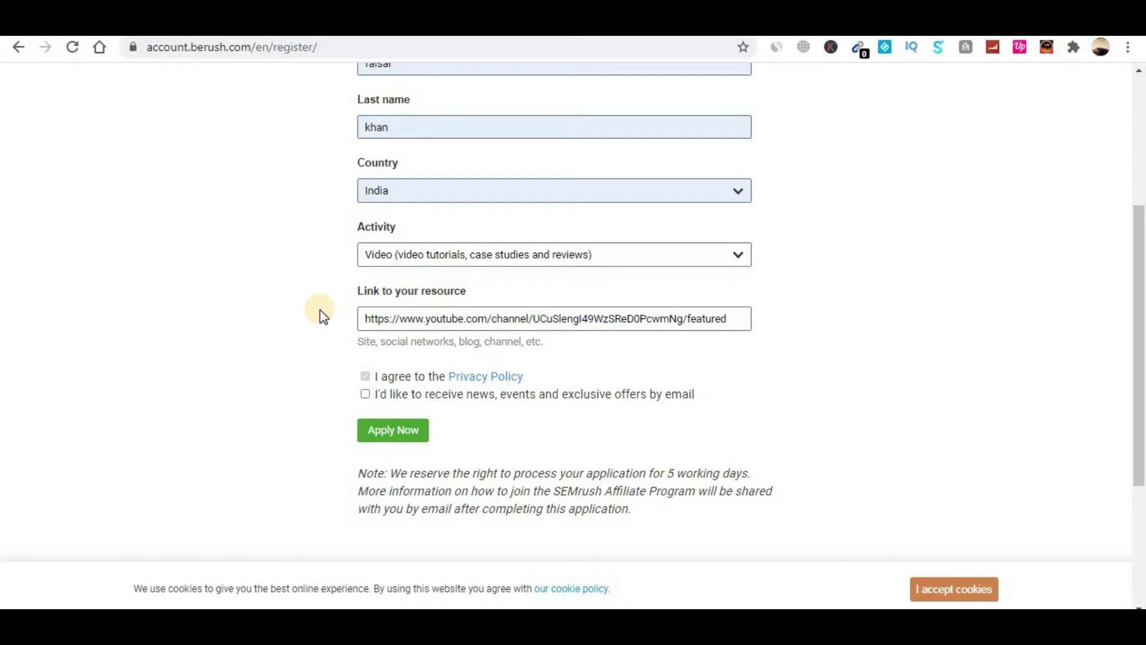
left_click(366, 377)
left_click(497, 382)
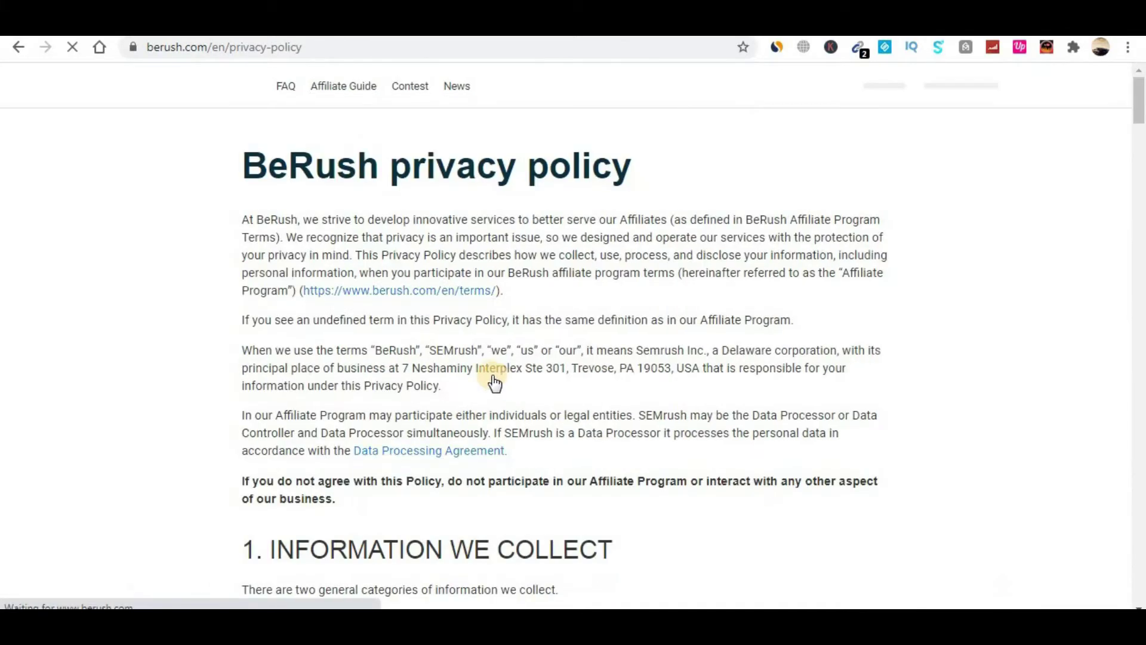
scroll(404, 286, "down", 8)
scroll(412, 317, "down", 20)
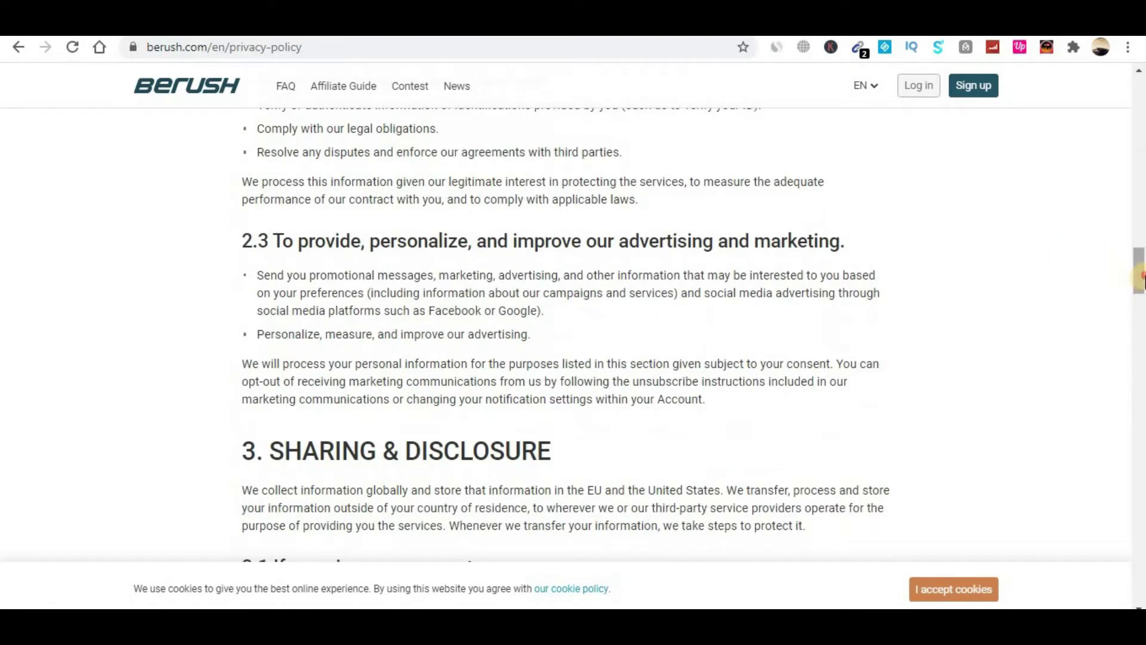
left_click_drag(1142, 285, 1143, 594)
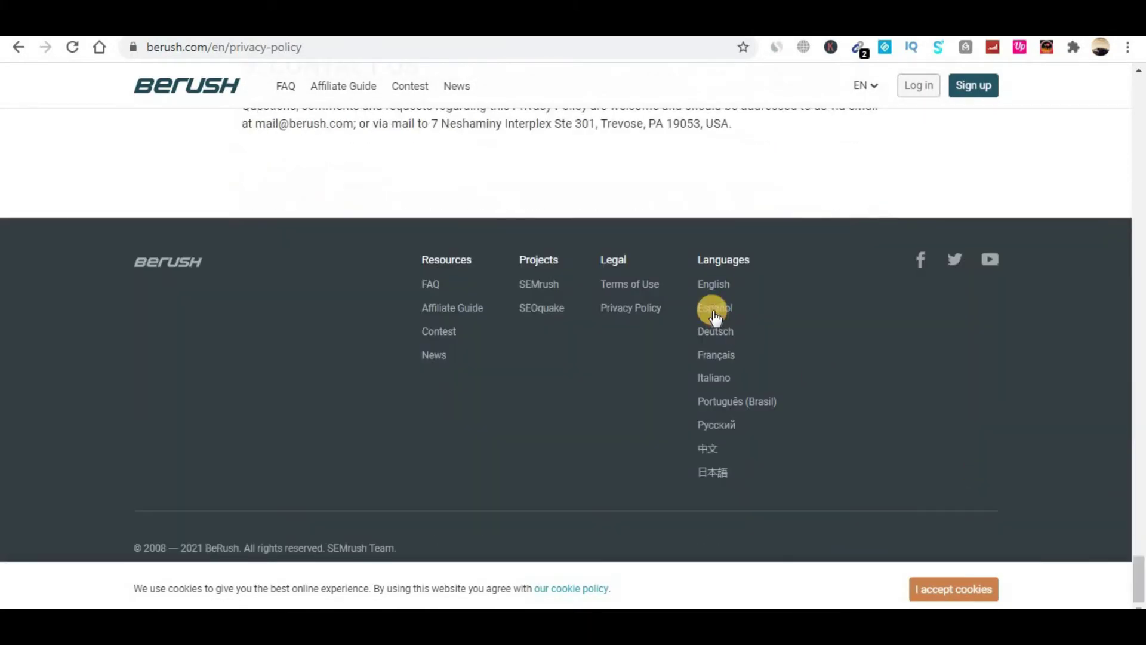
scroll(712, 309, "up", 15)
scroll(433, 118, "up", 8)
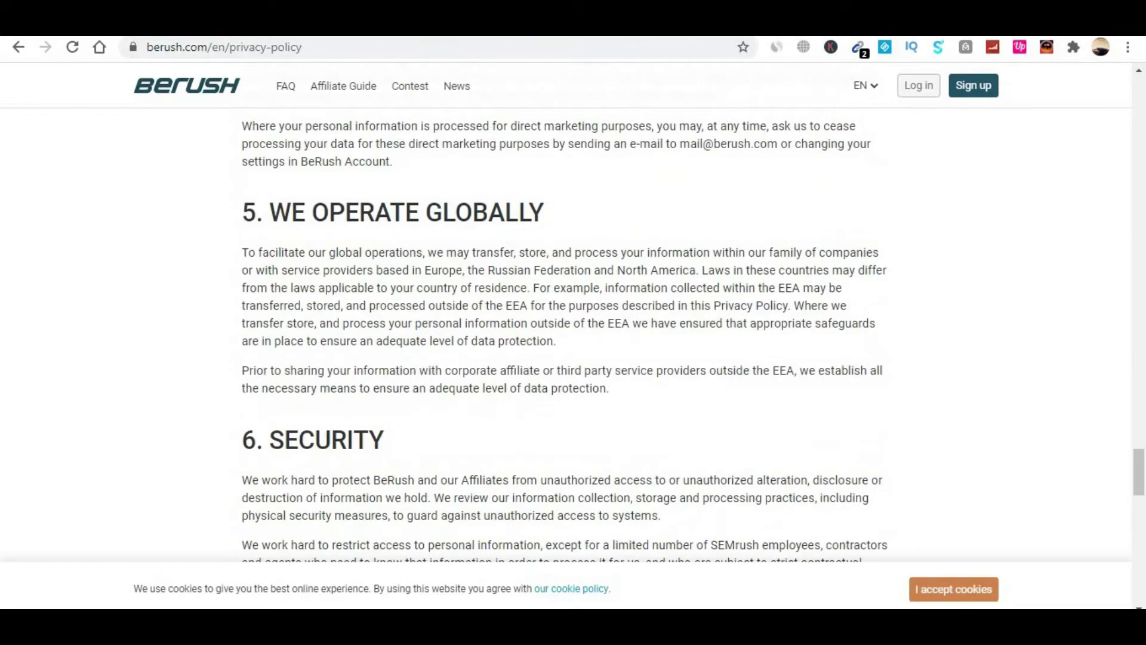
left_click(20, 55)
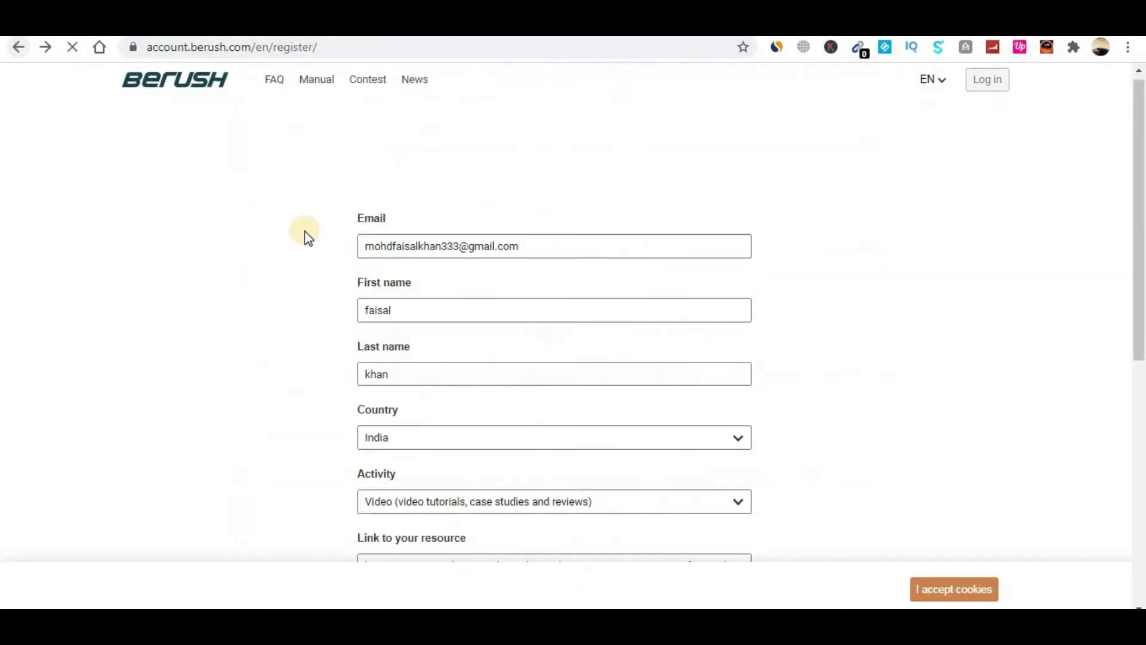
Agree to the Privacy Policy, opt in to email news and offers, and submit the application.
scroll(499, 286, "down", 5)
left_click(365, 287)
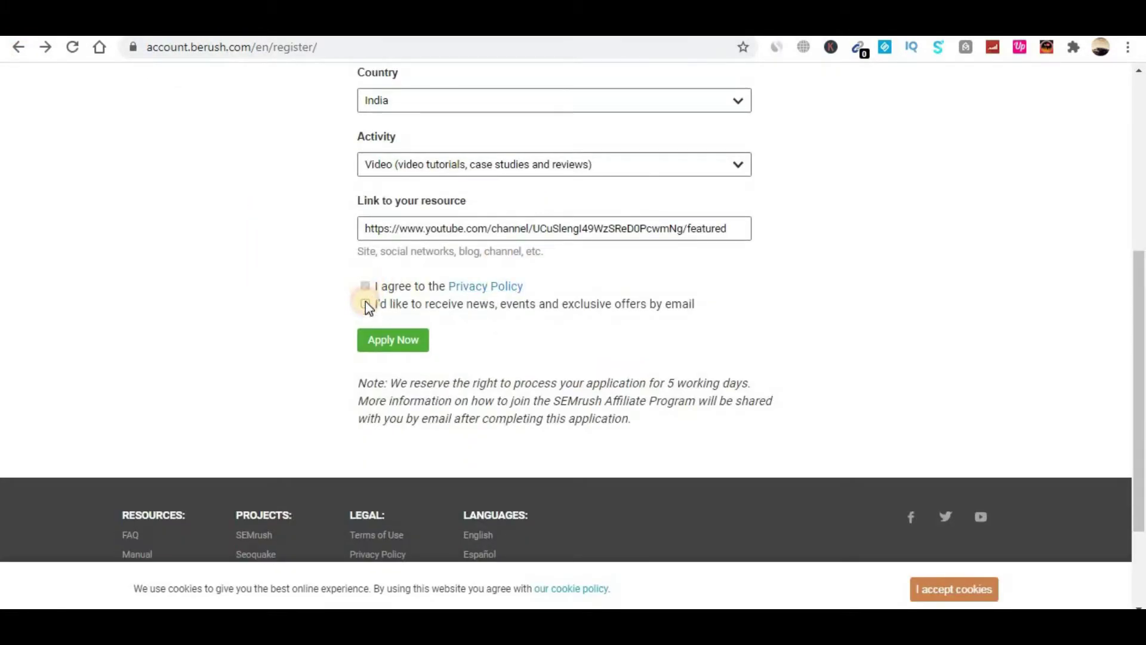
left_click(364, 303)
left_click(392, 341)
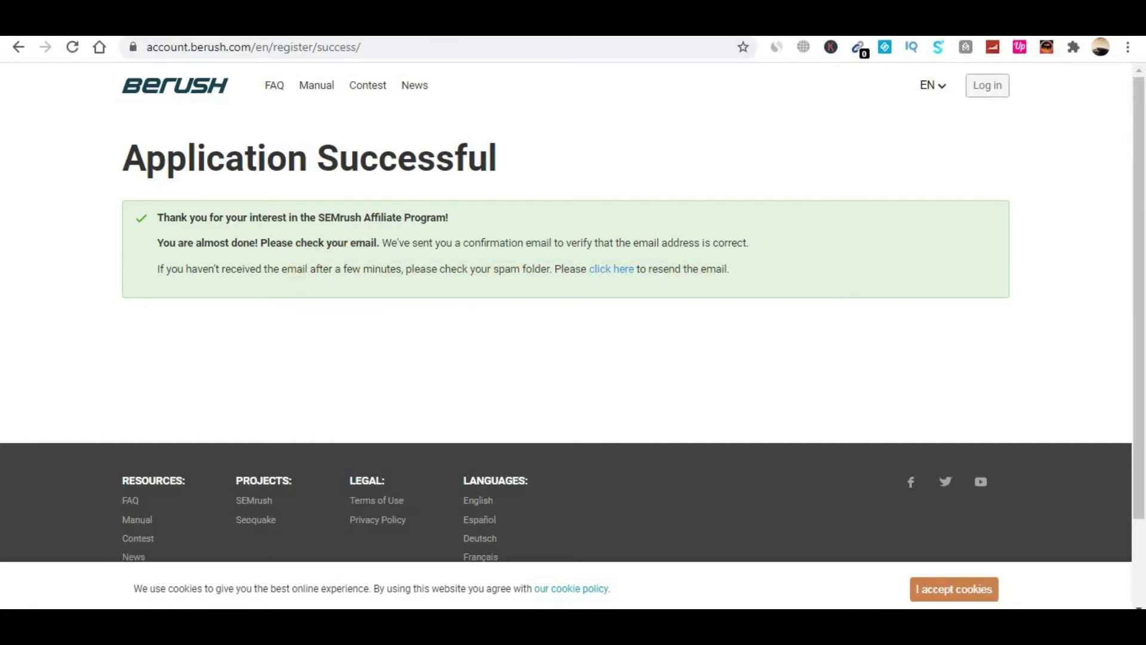
In a new tab, open Gmail and switch to the other Google account's inbox.
key("ctrl+t")
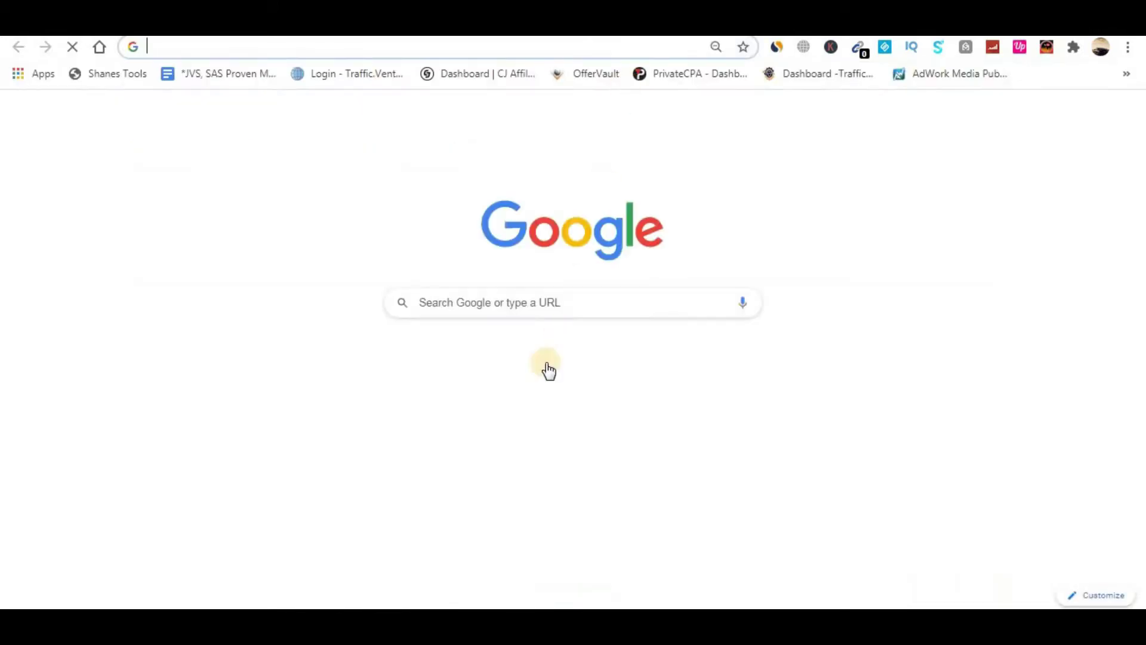
left_click(509, 382)
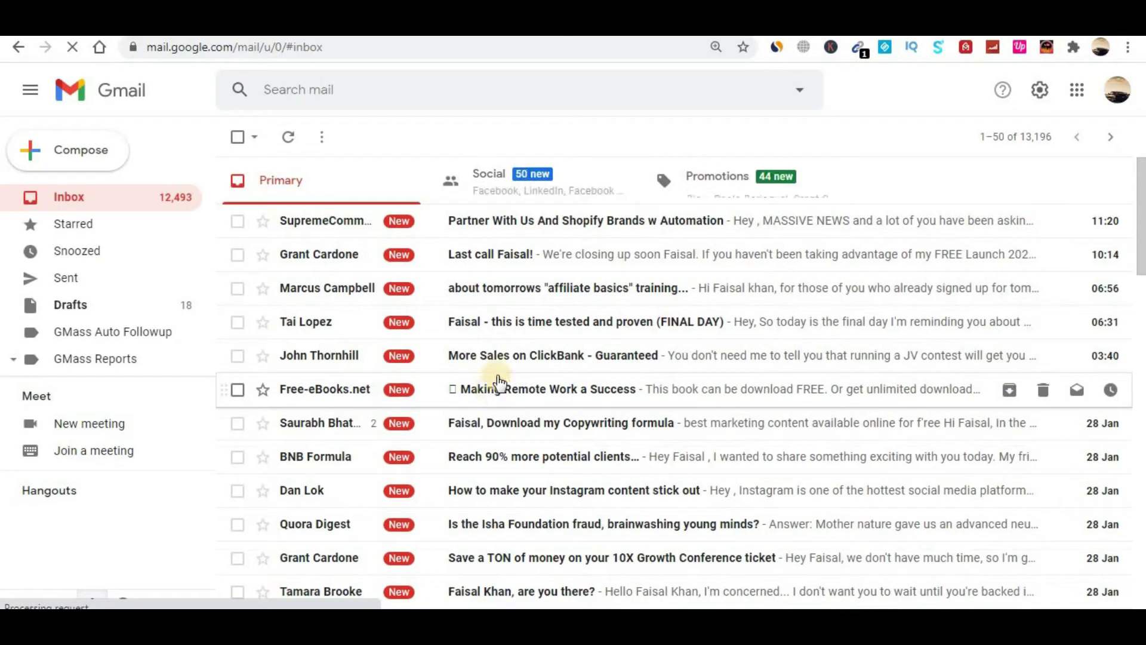
left_click(1117, 92)
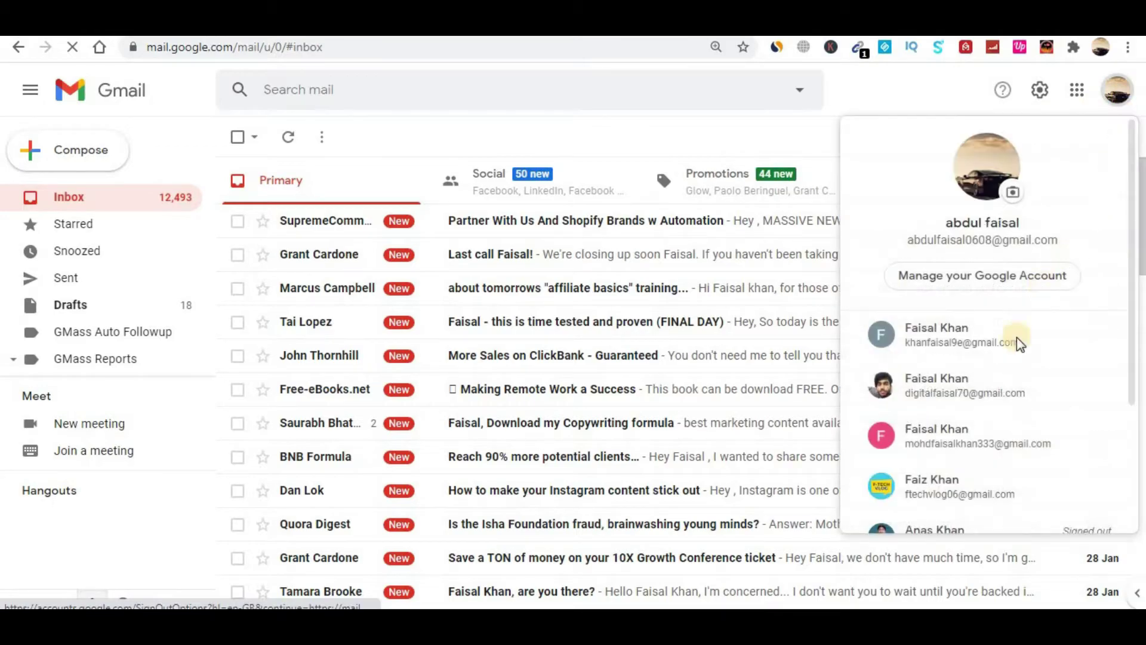
left_click(972, 437)
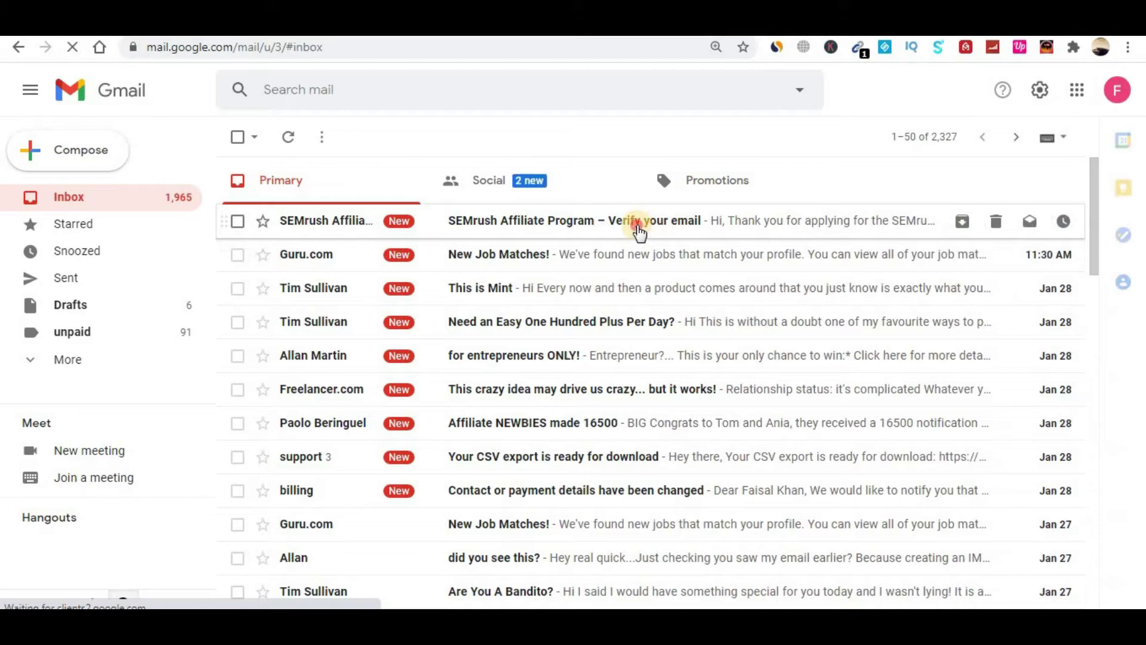
Open the 'SEMrush Affiliate Program – Verify your email' message and follow its confirmation link.
left_click(637, 230)
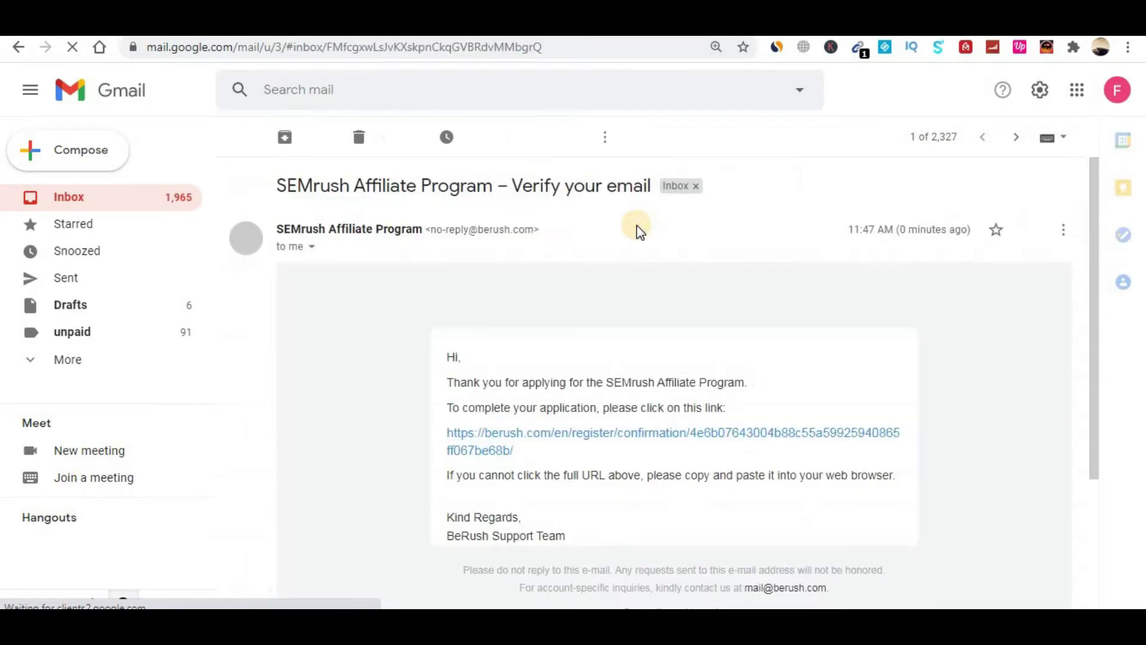
left_click(597, 444)
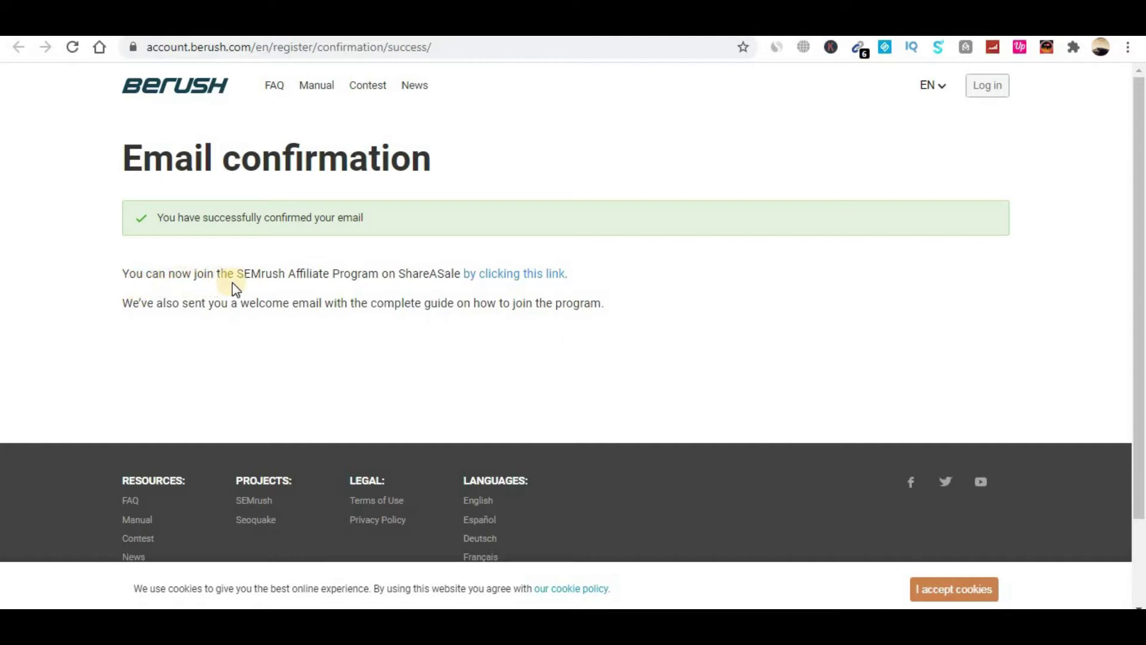
Open the 'by clicking this link' ShareASale join link in a new tab.
right_click(534, 283)
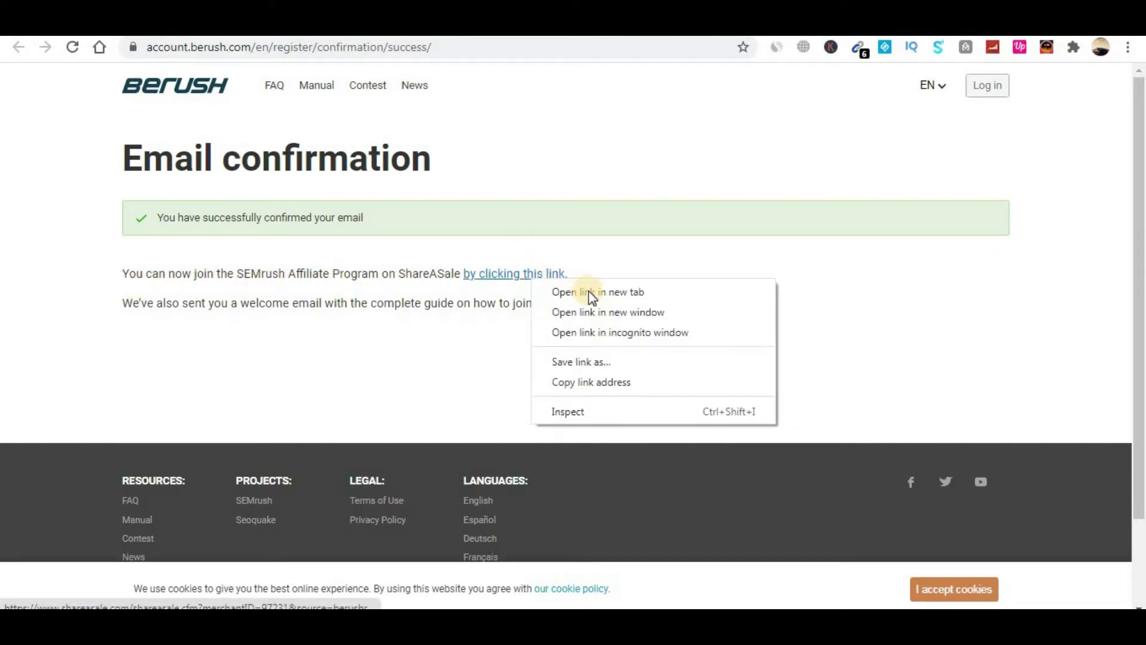
left_click(588, 292)
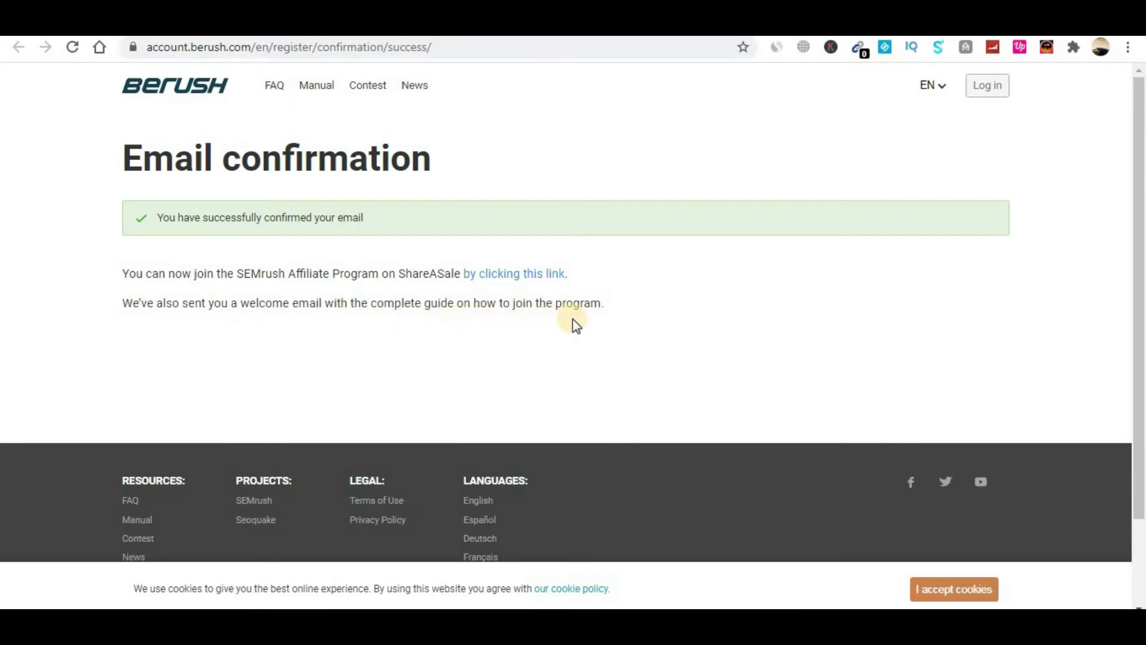
Back in Gmail, read the 'Welcome to SEMrush Affiliate Program!' email's ShareASale joining guidelines.
key("ctrl+Tab")
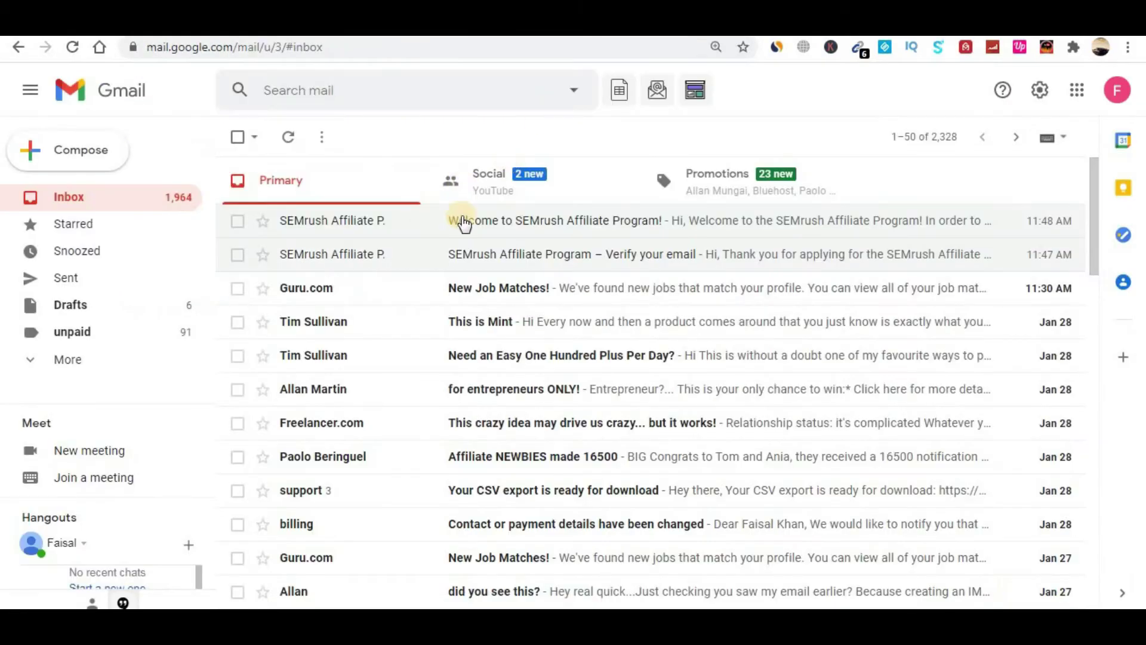
left_click(534, 223)
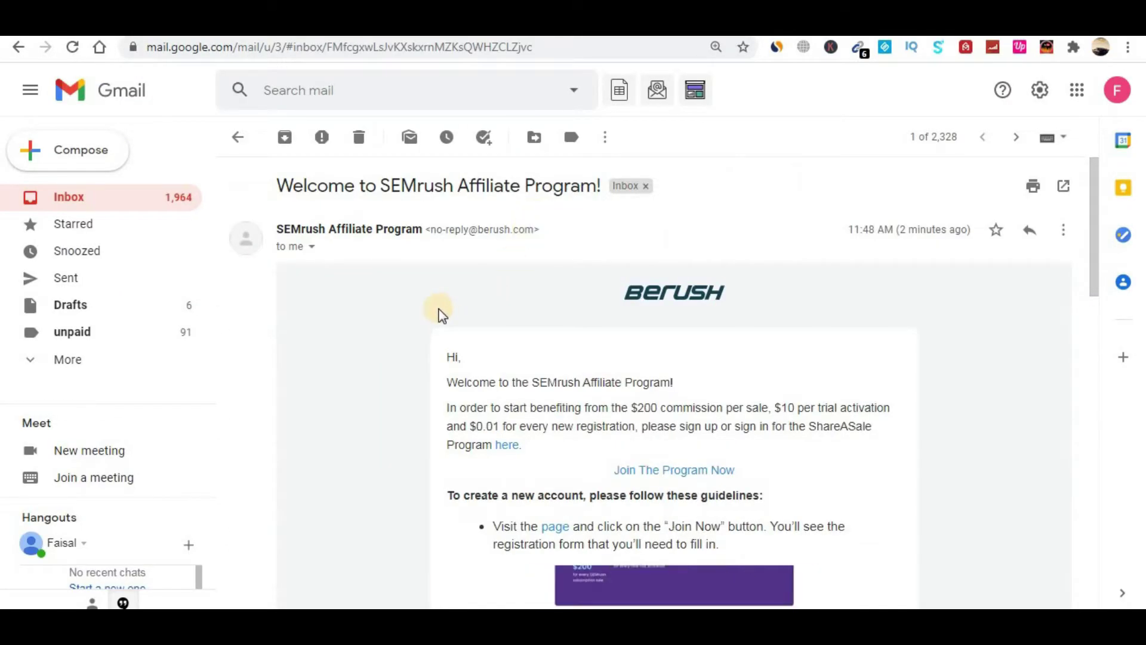
scroll(436, 331, "down", 2)
scroll(553, 282, "down", 2)
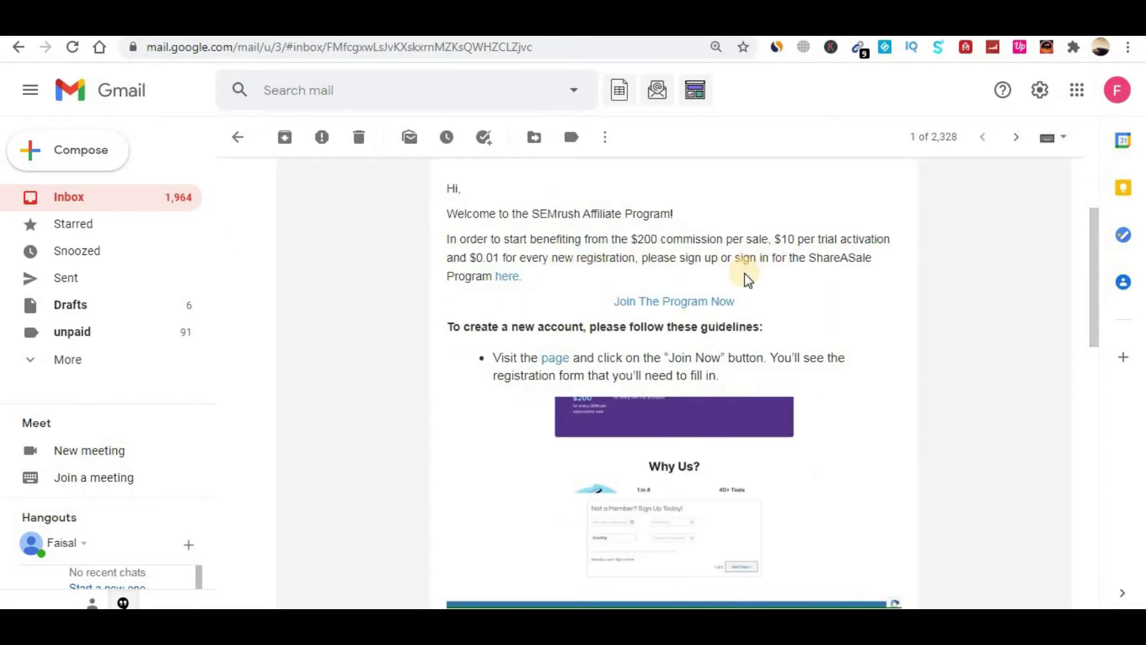
scroll(716, 299, "down", 3)
scroll(717, 301, "down", 7)
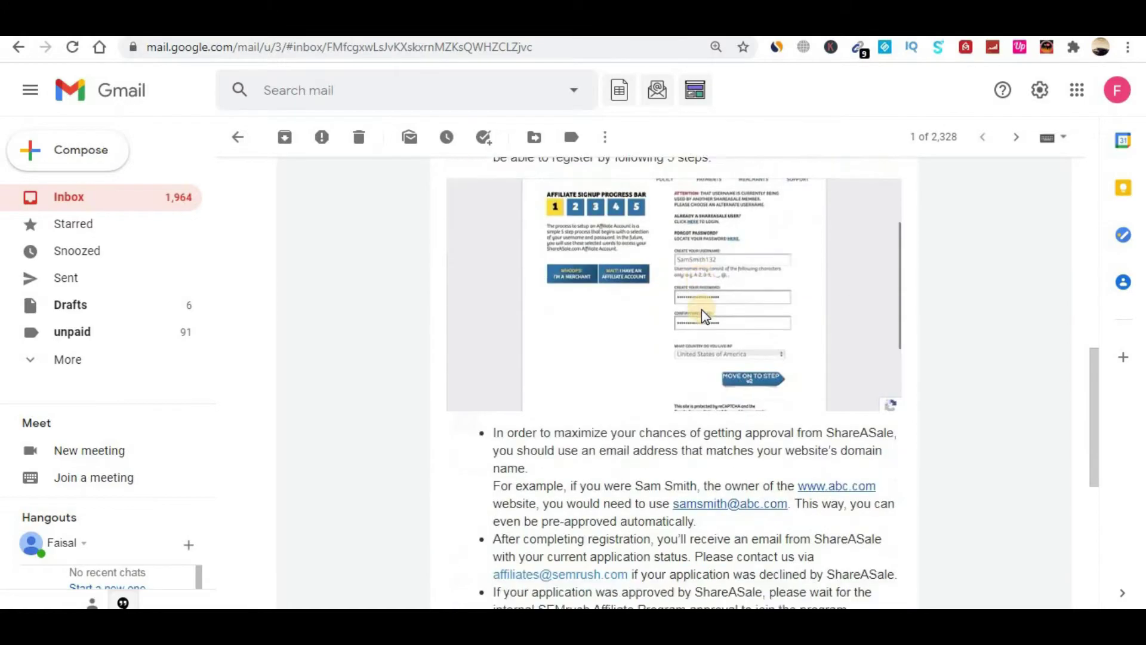
scroll(699, 310, "down", 4)
scroll(692, 311, "up", 13)
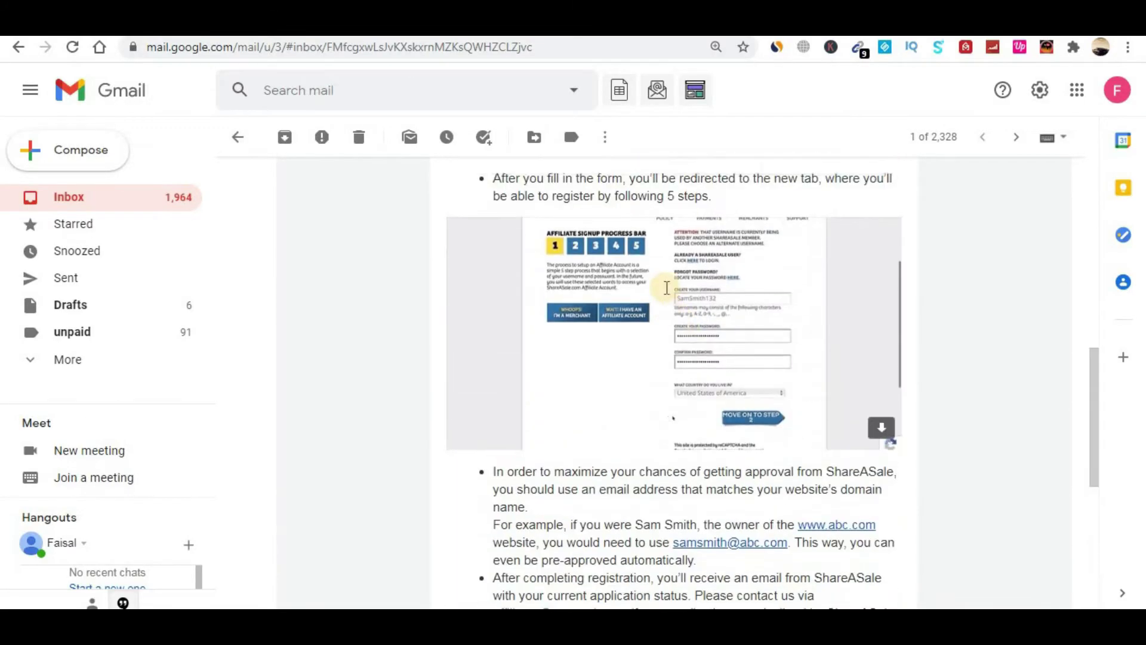
scroll(665, 278, "up", 3)
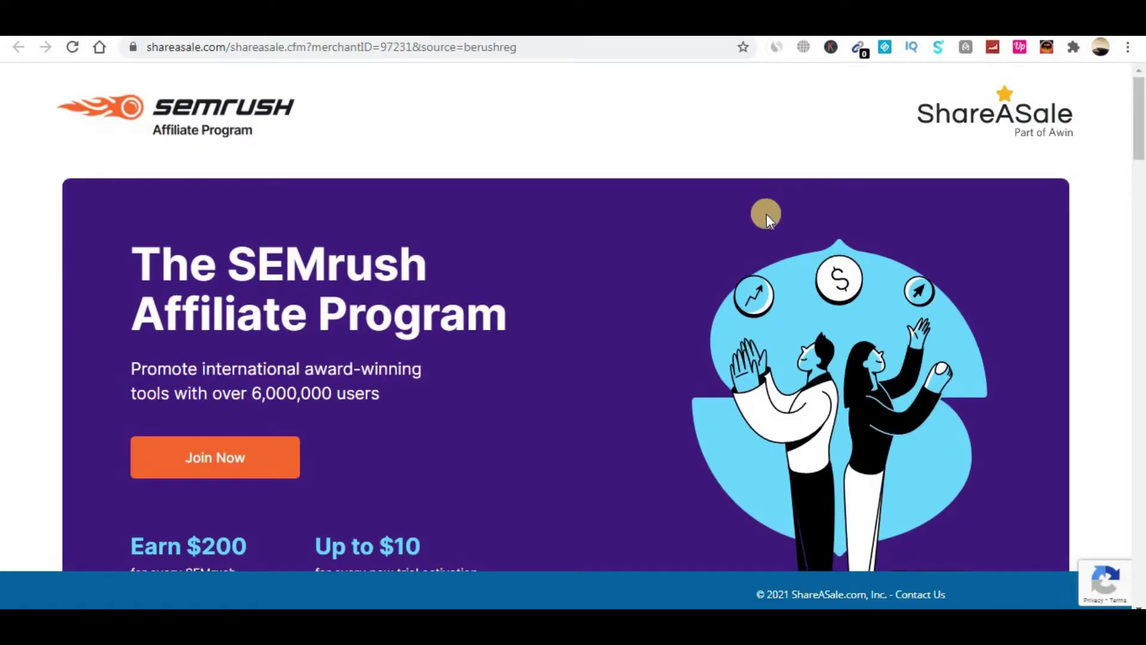
Open the ShareASale join link in a new tab again and switch to that tab.
scroll(767, 214, "down", 3)
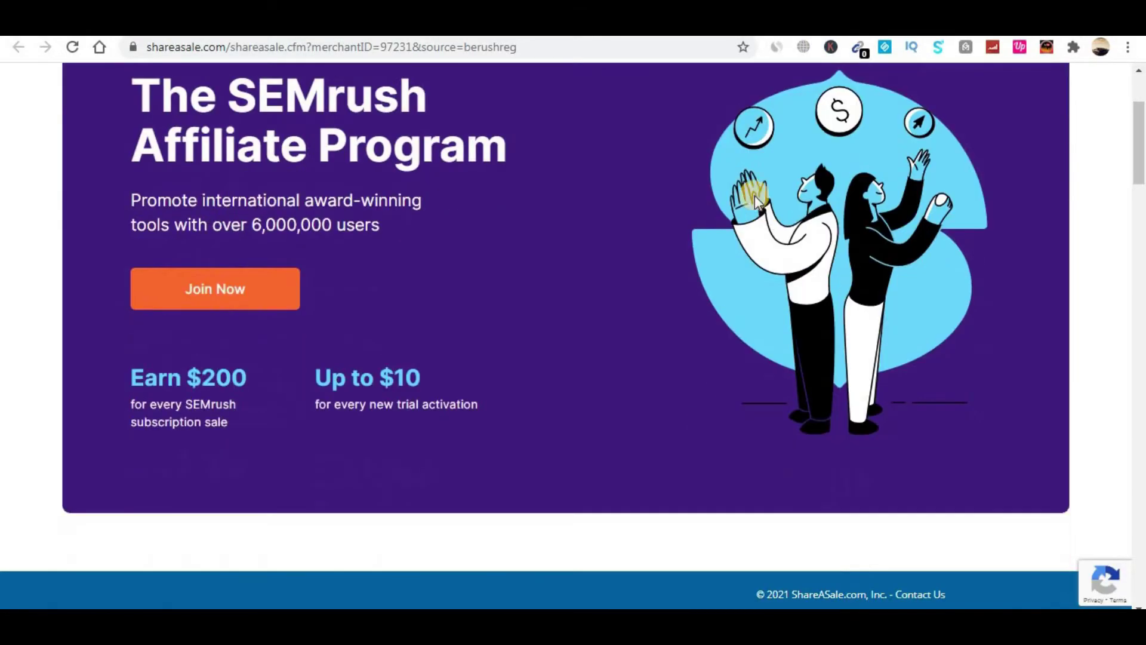
scroll(755, 196, "up", 3)
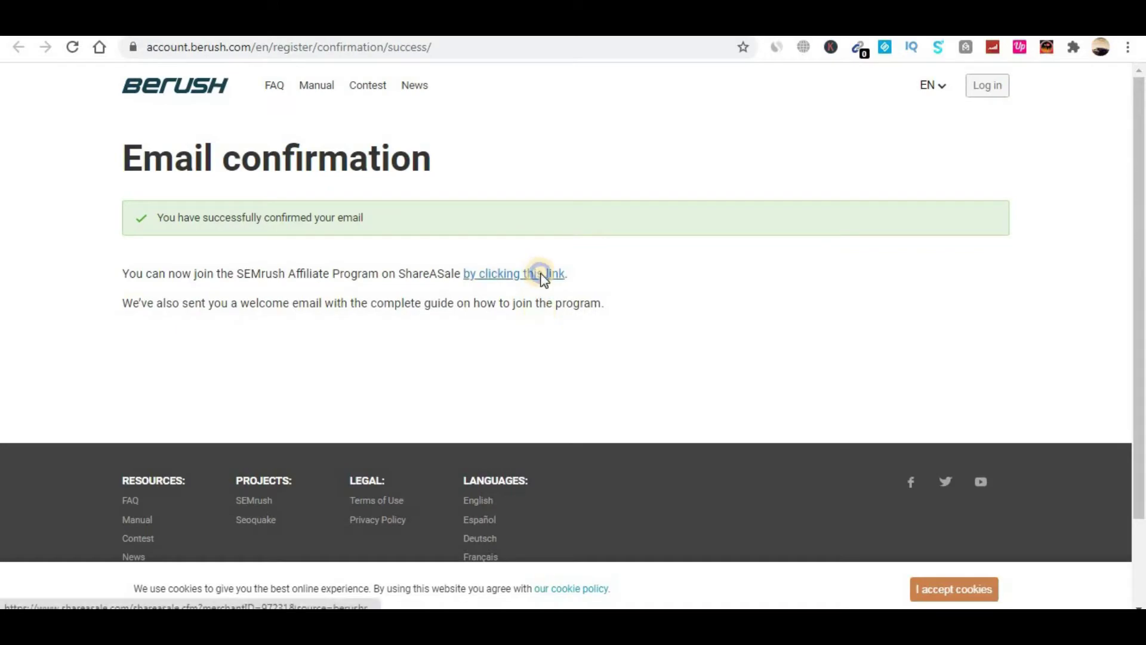
right_click(543, 279)
left_click(591, 284)
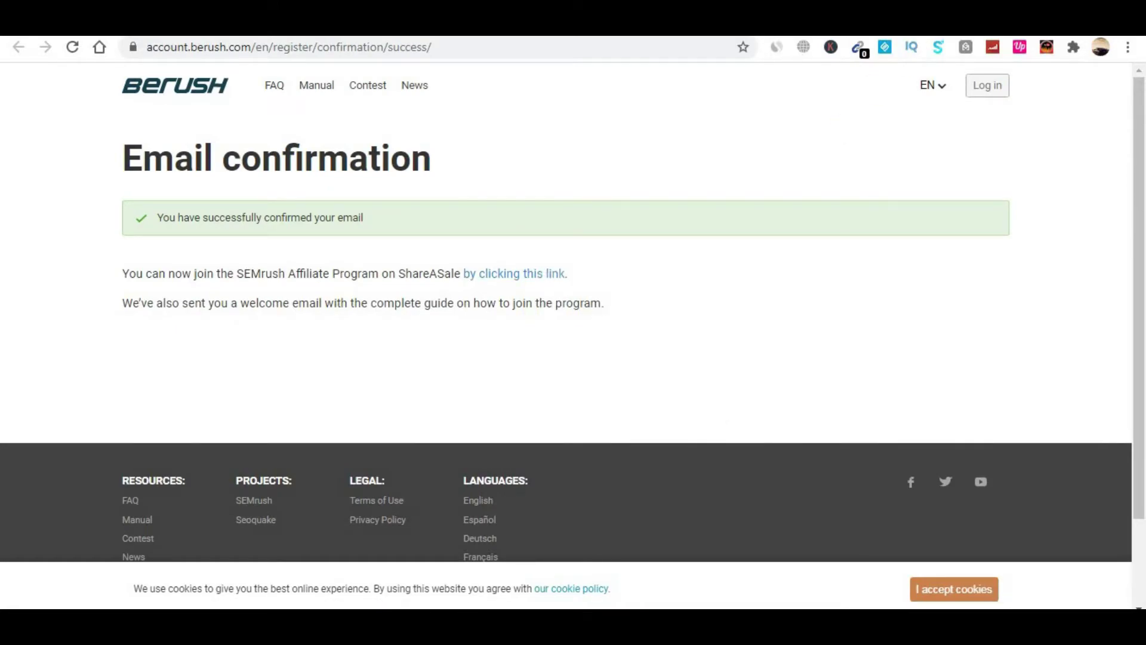
key("ctrl+Tab")
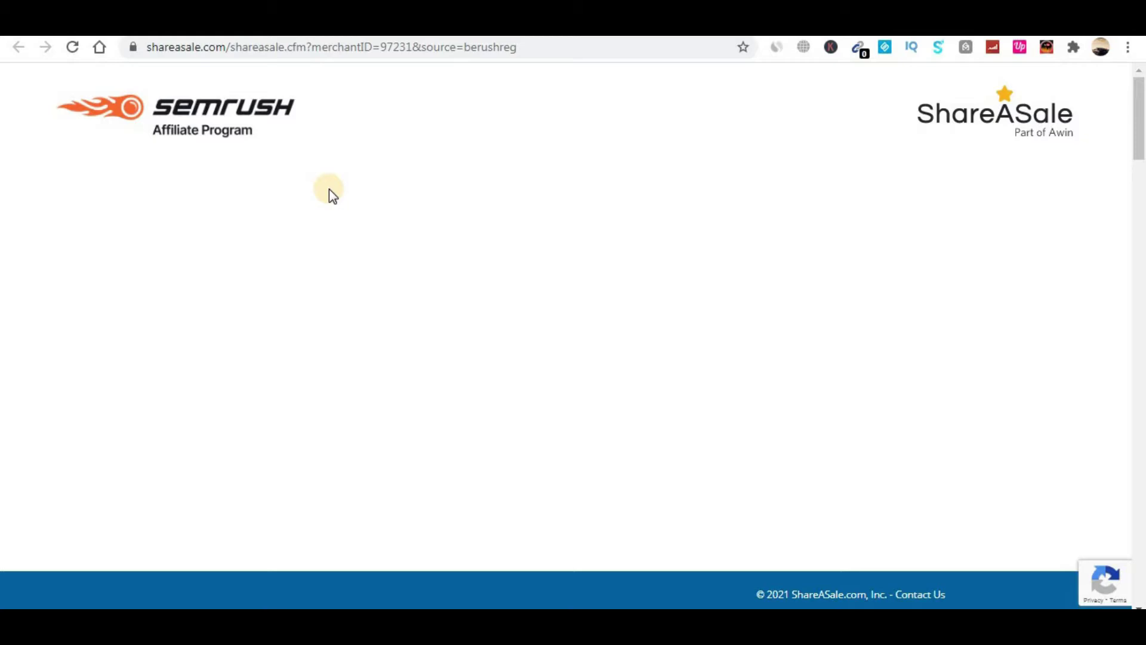
scroll(329, 188, "down", 1)
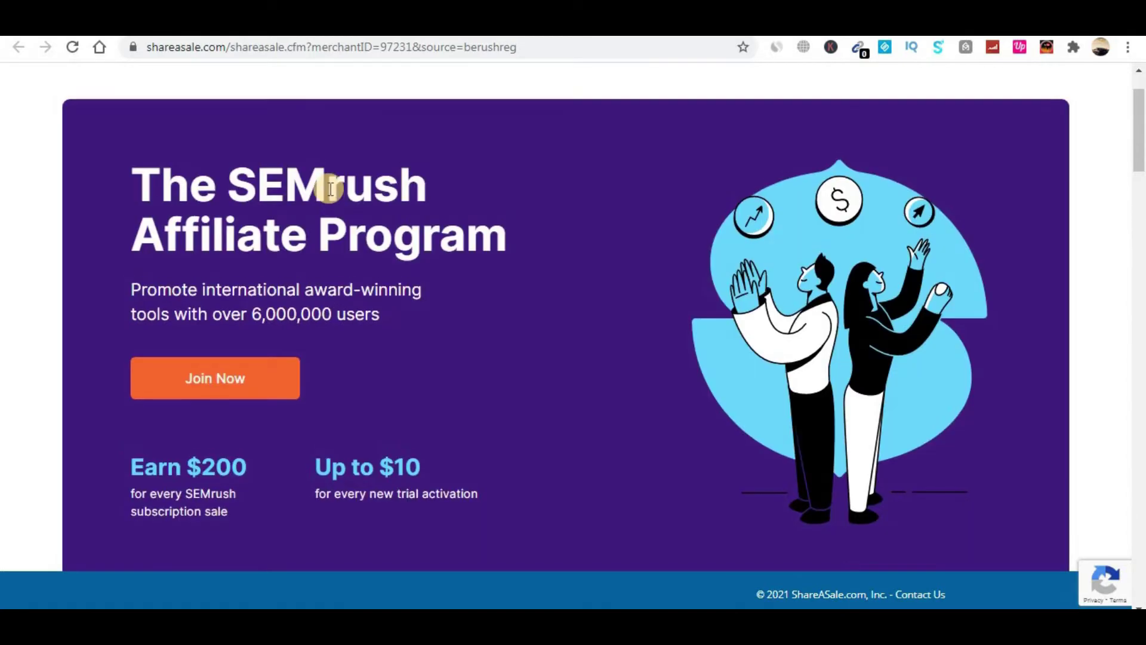
Scroll the ShareASale SEMrush Affiliate Program page, then jump to the sign-up form via Join Now.
scroll(329, 189, "up", 1)
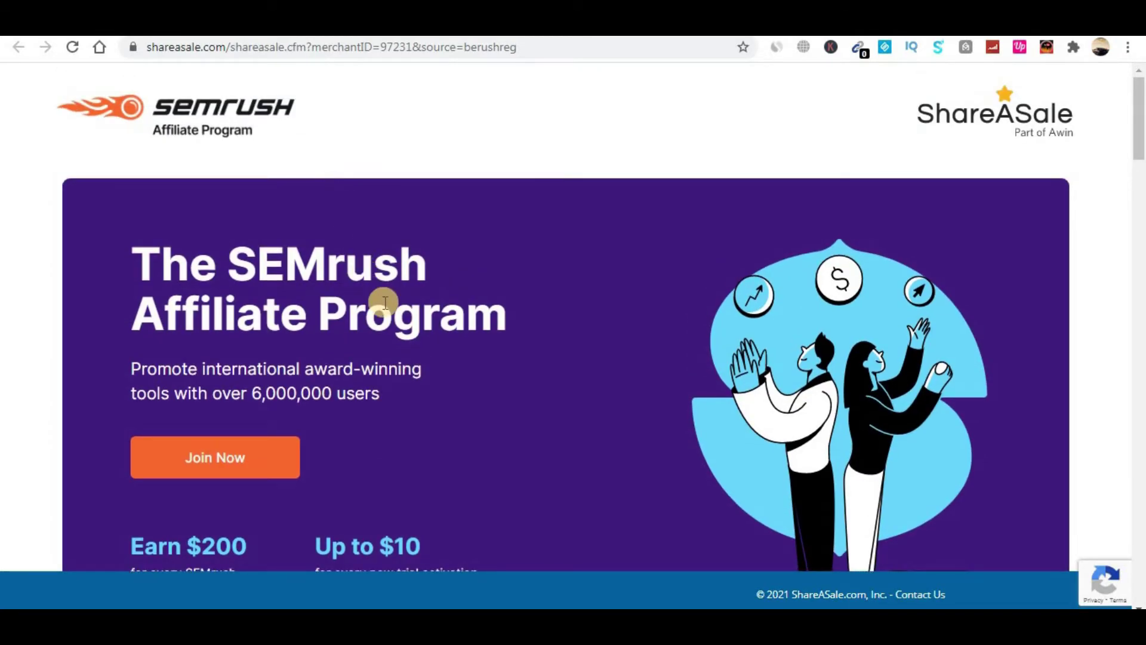
scroll(384, 317, "down", 3)
scroll(384, 322, "down", 9)
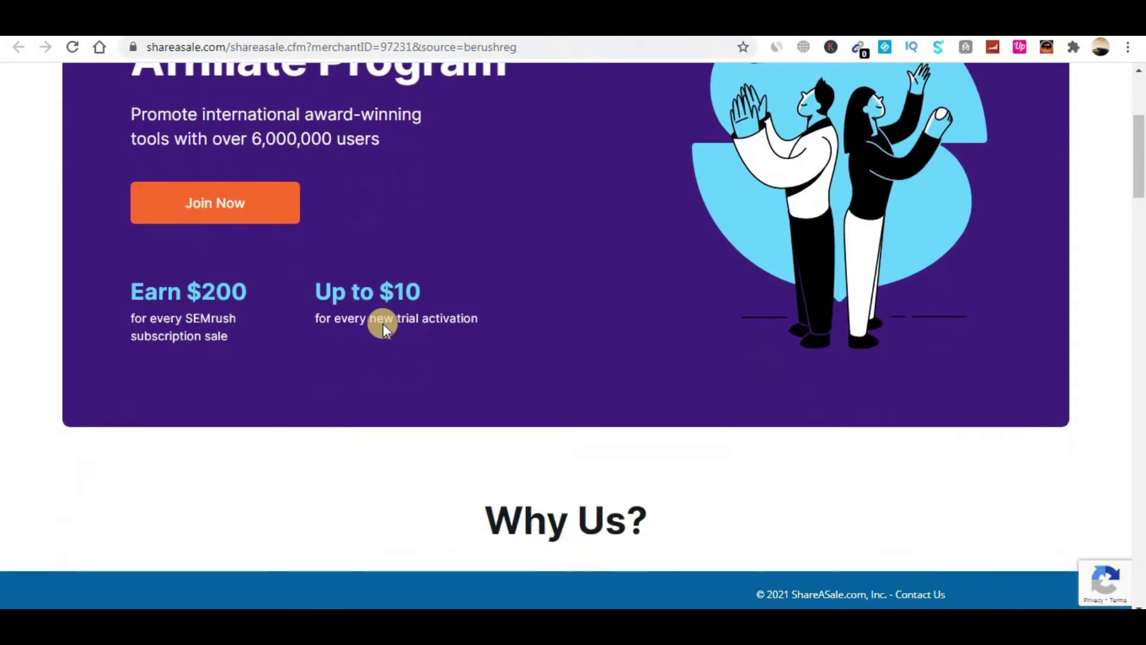
scroll(384, 325, "up", 10)
scroll(384, 328, "down", 12)
scroll(382, 330, "down", 6)
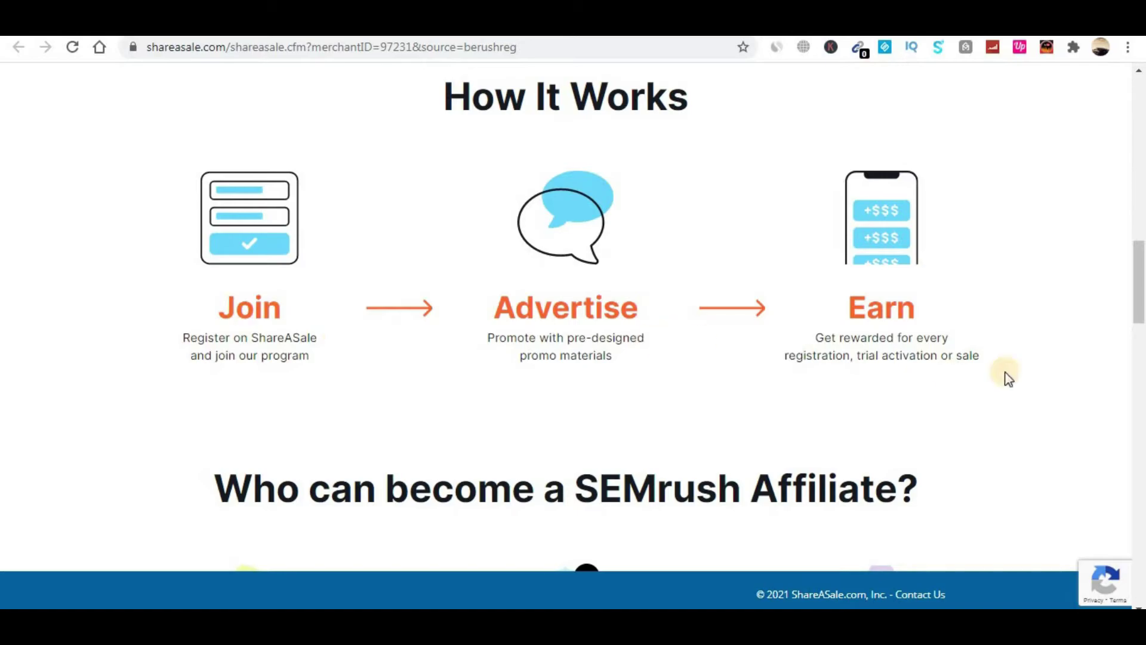
scroll(996, 366, "up", 14)
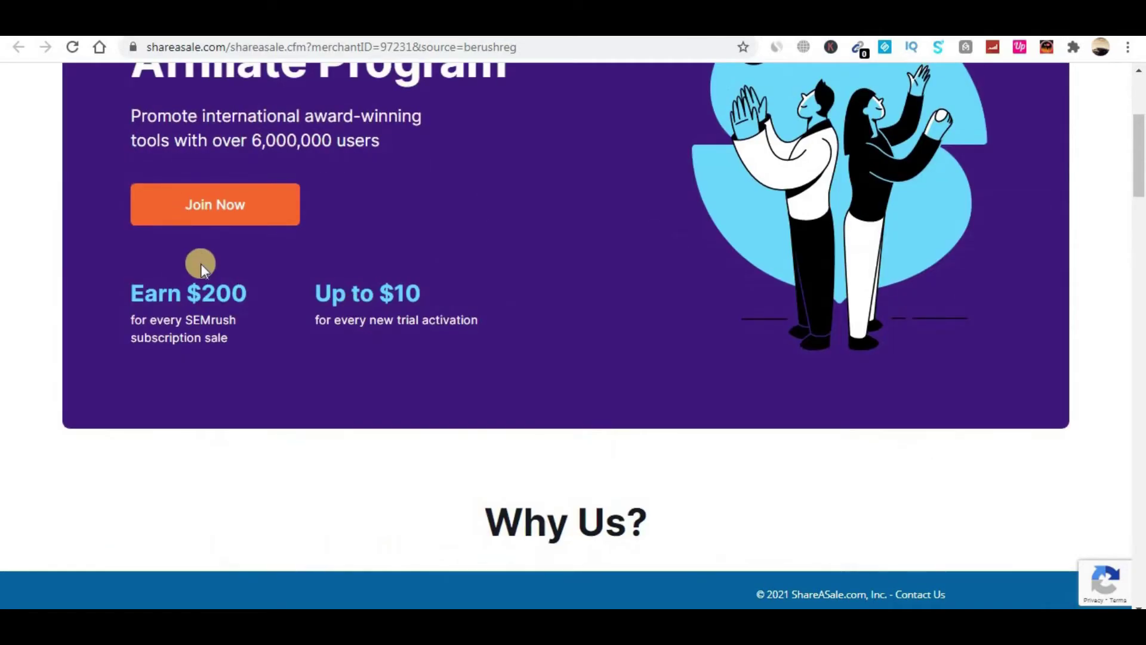
scroll(201, 263, "up", 4)
left_click(224, 467)
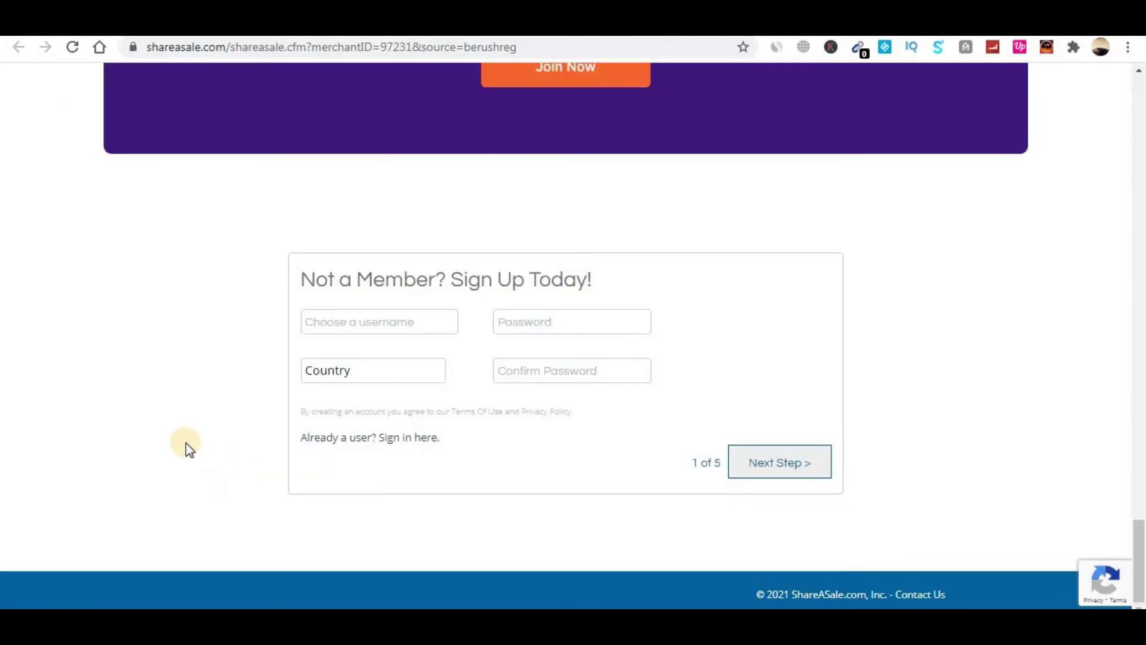
Enter a username, then type the account password and its confirmation.
scroll(389, 410, "up", 3)
scroll(456, 429, "down", 3)
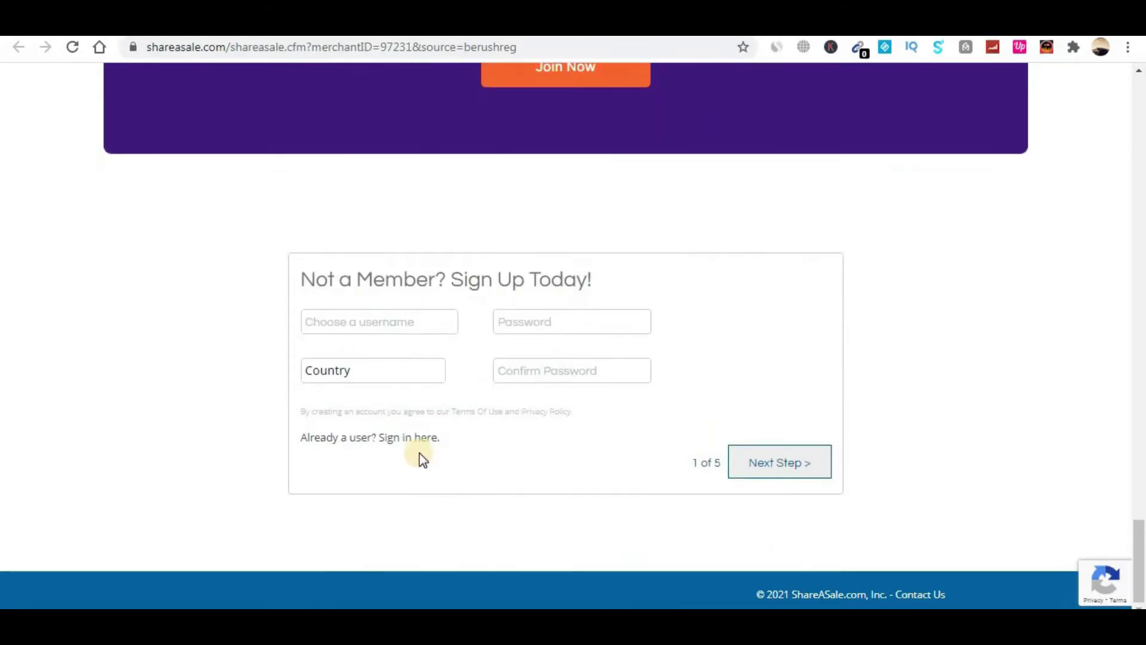
left_click(385, 326)
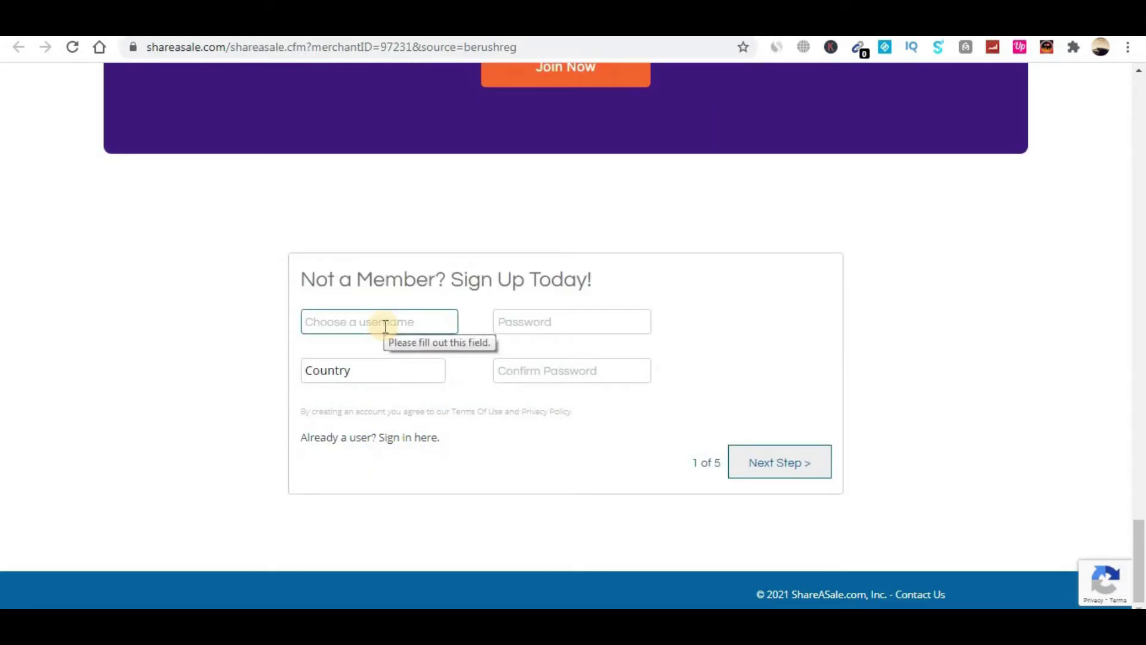
left_click(385, 326)
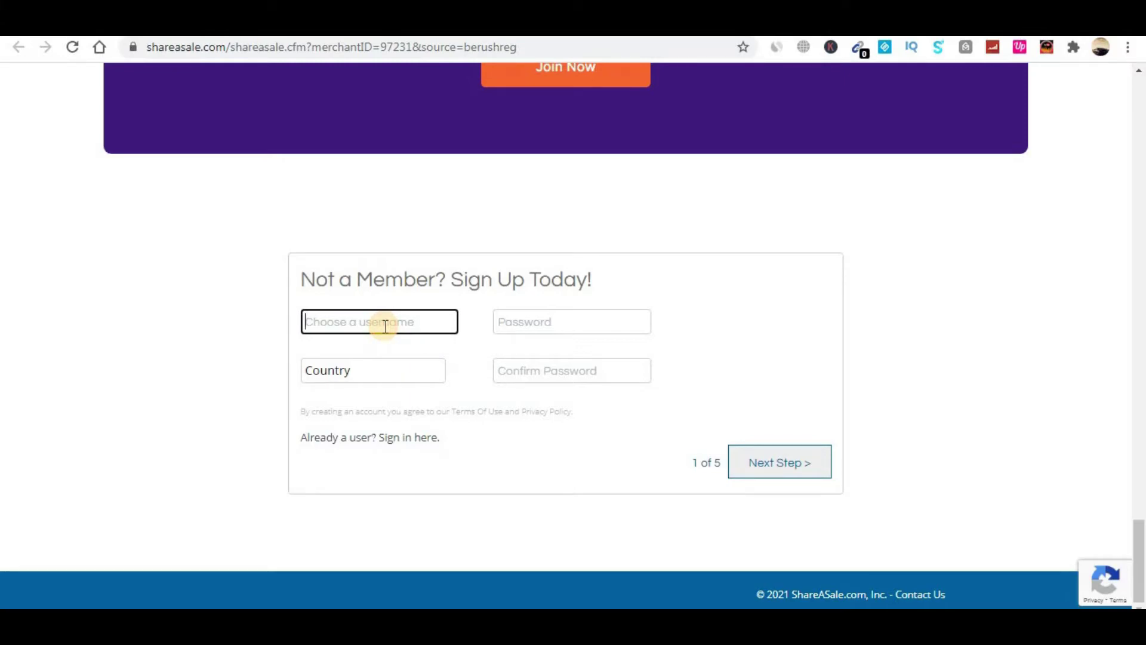
type("faisal8")
left_click(529, 324)
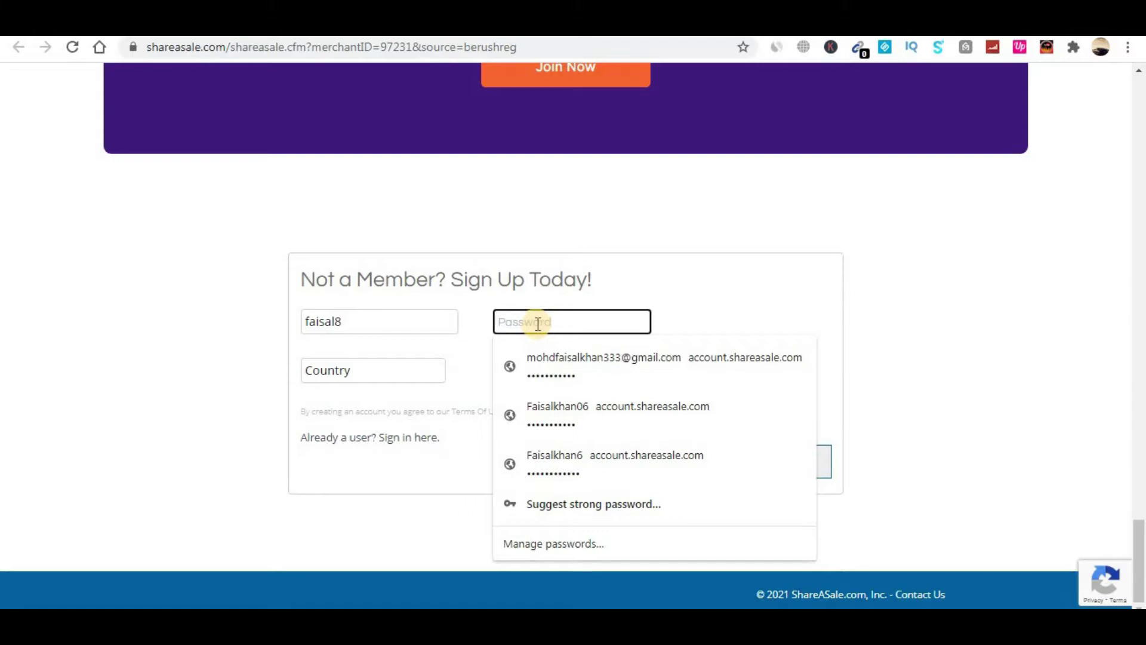
type("••••")
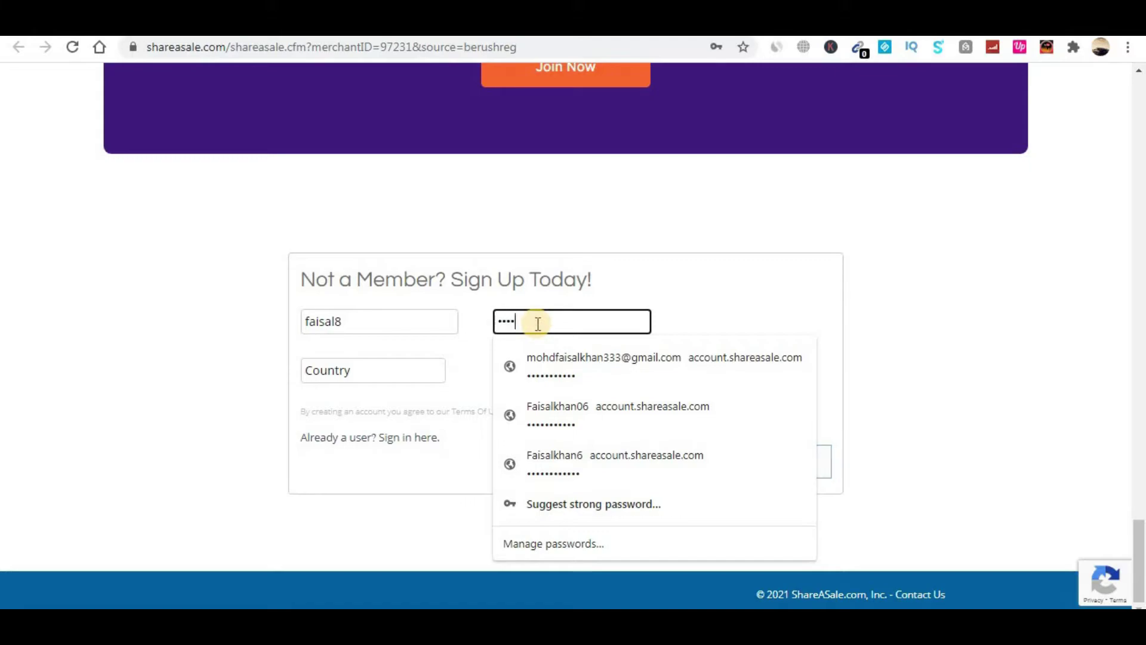
type("••••••••")
left_click(176, 396)
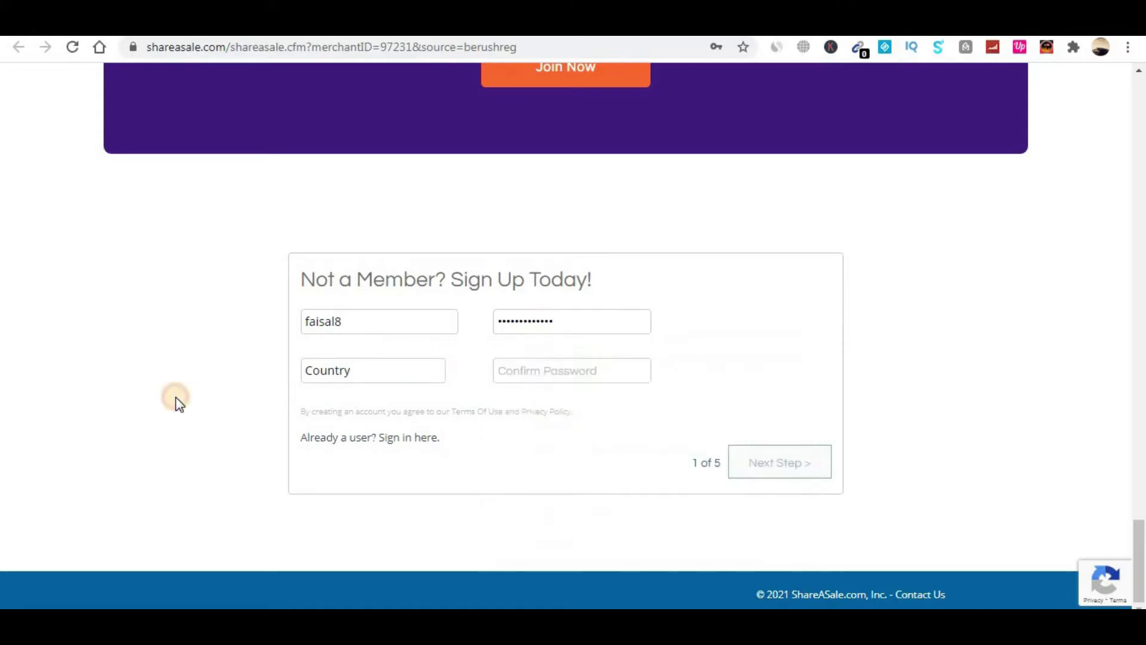
left_click(578, 375)
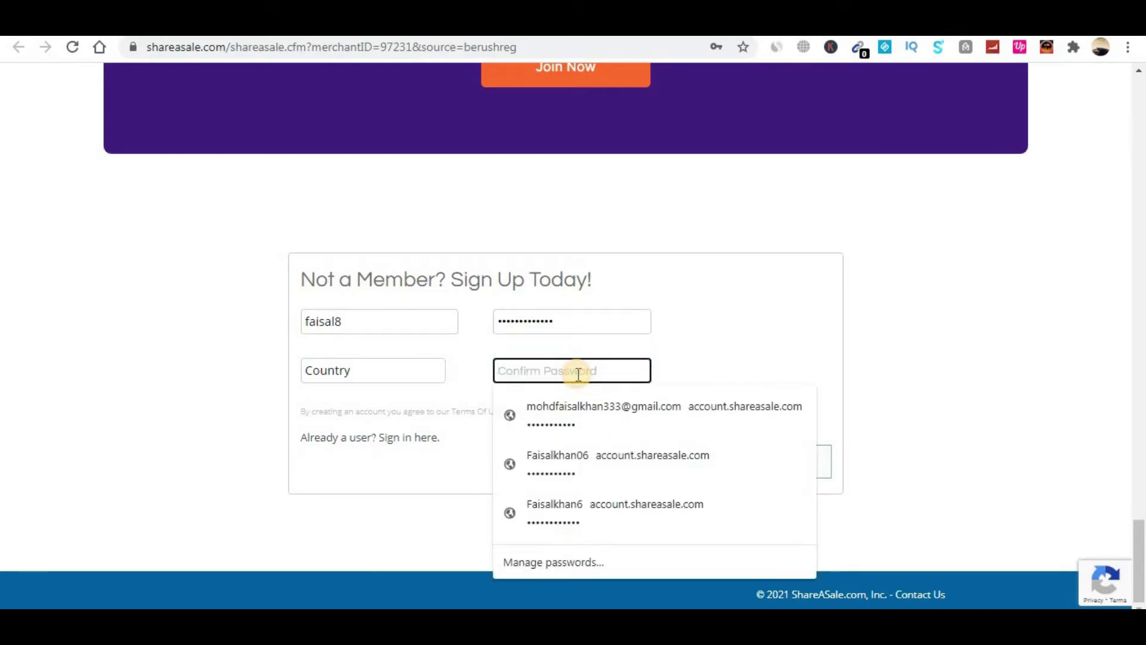
type("•••••")
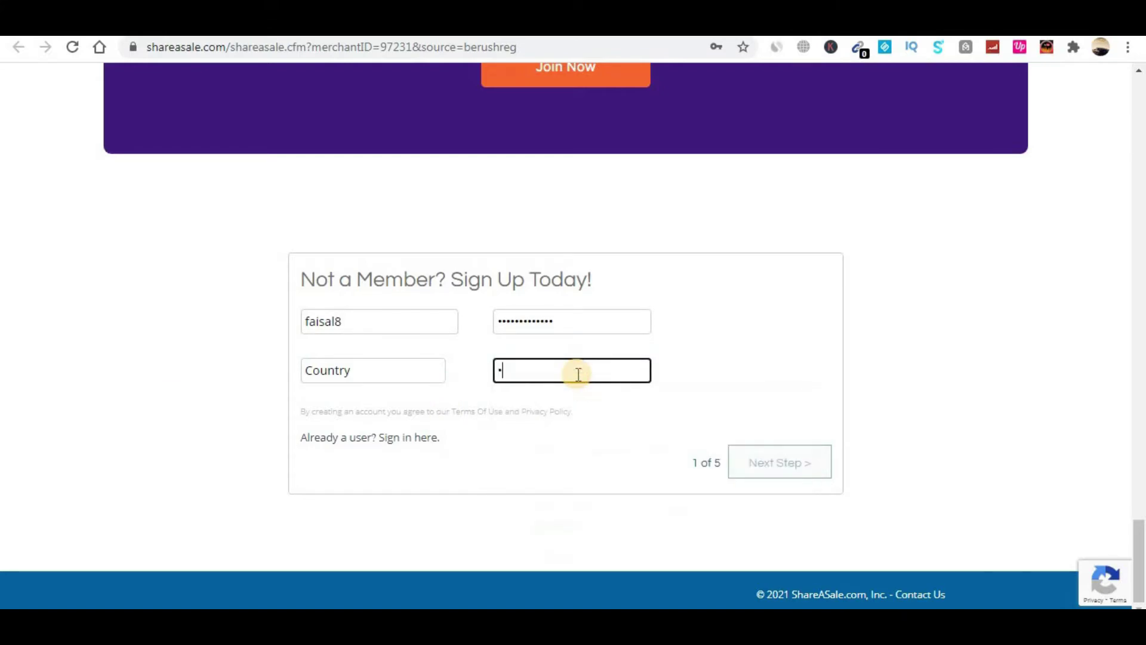
type("•••••••")
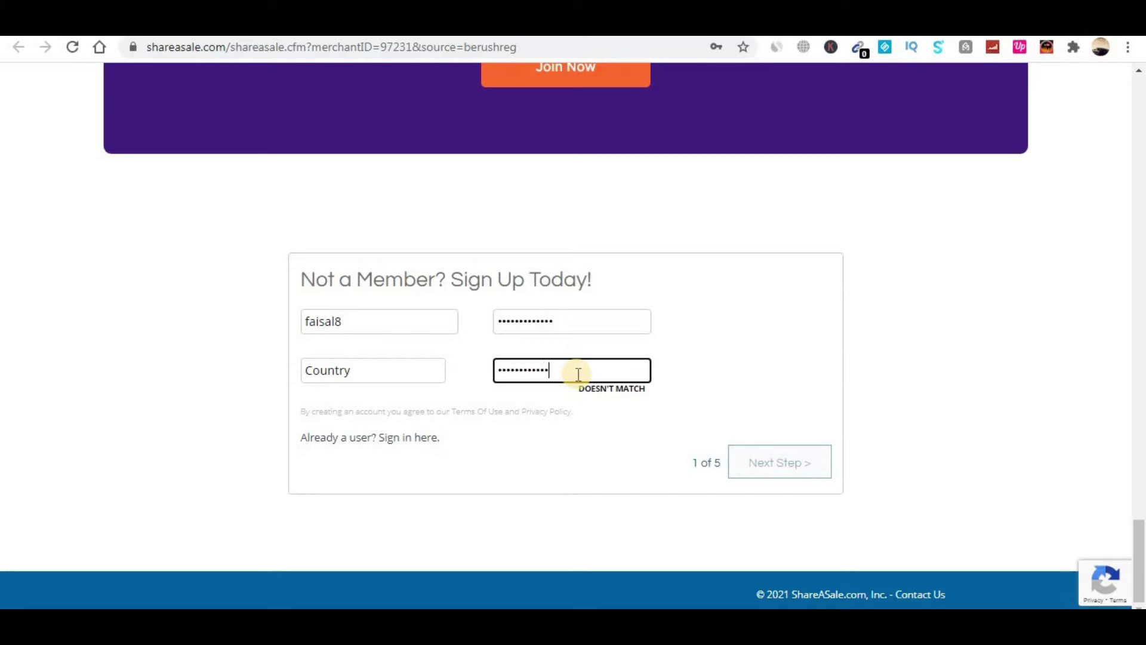
type("•")
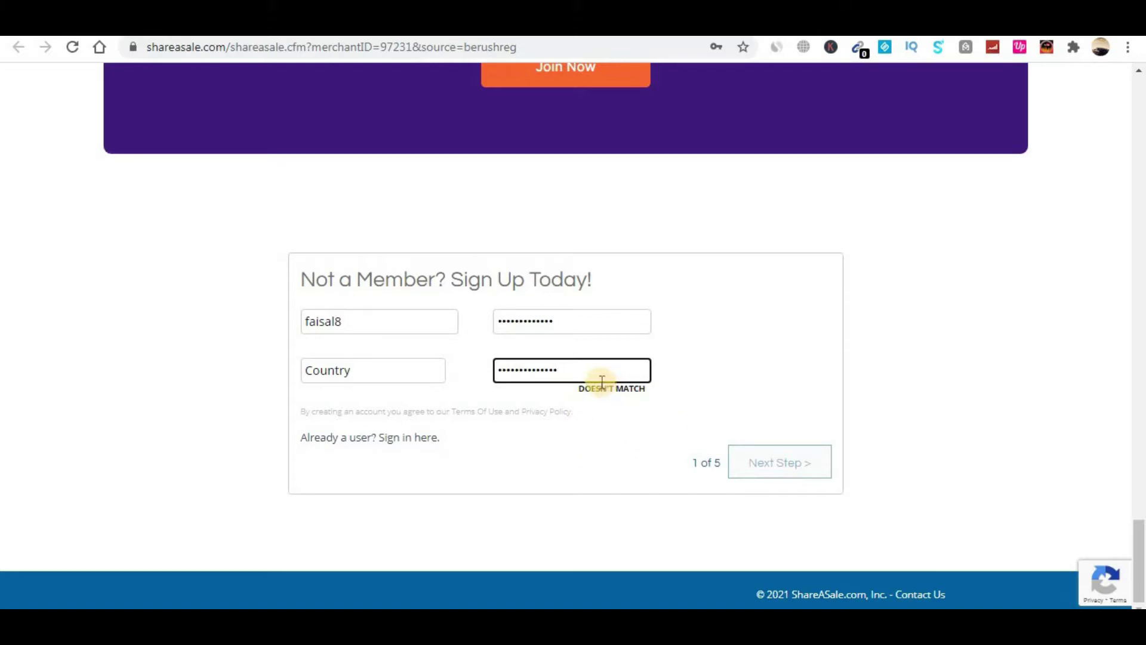
Choose India as the country and submit step 1 with Next Step.
key("shift+Tab")
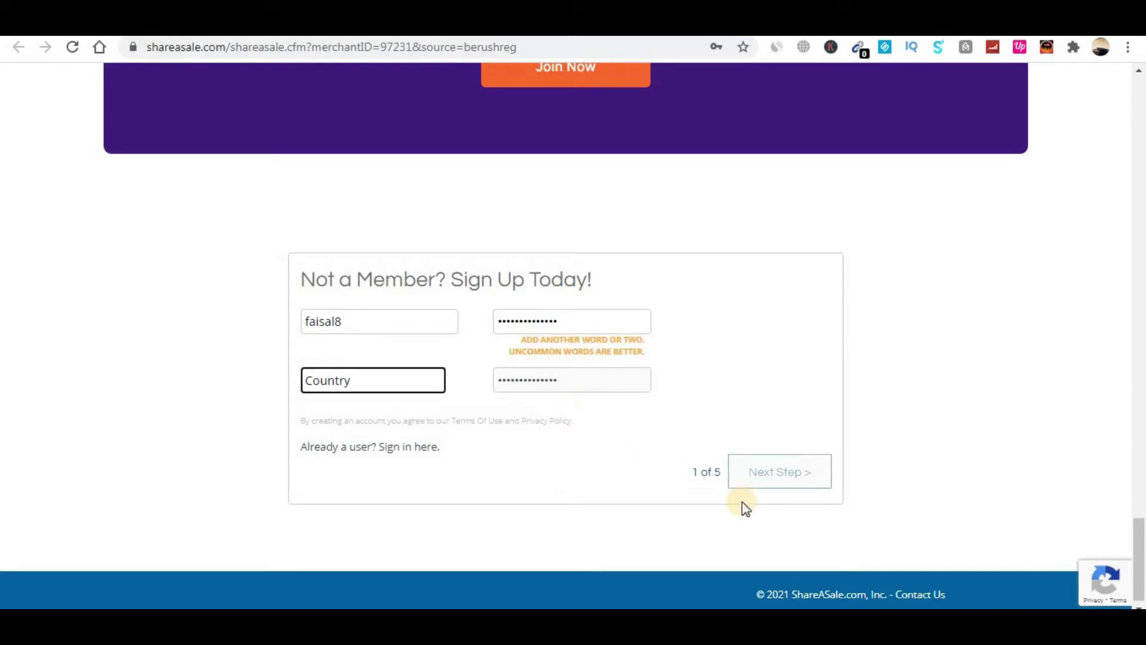
left_click(374, 375)
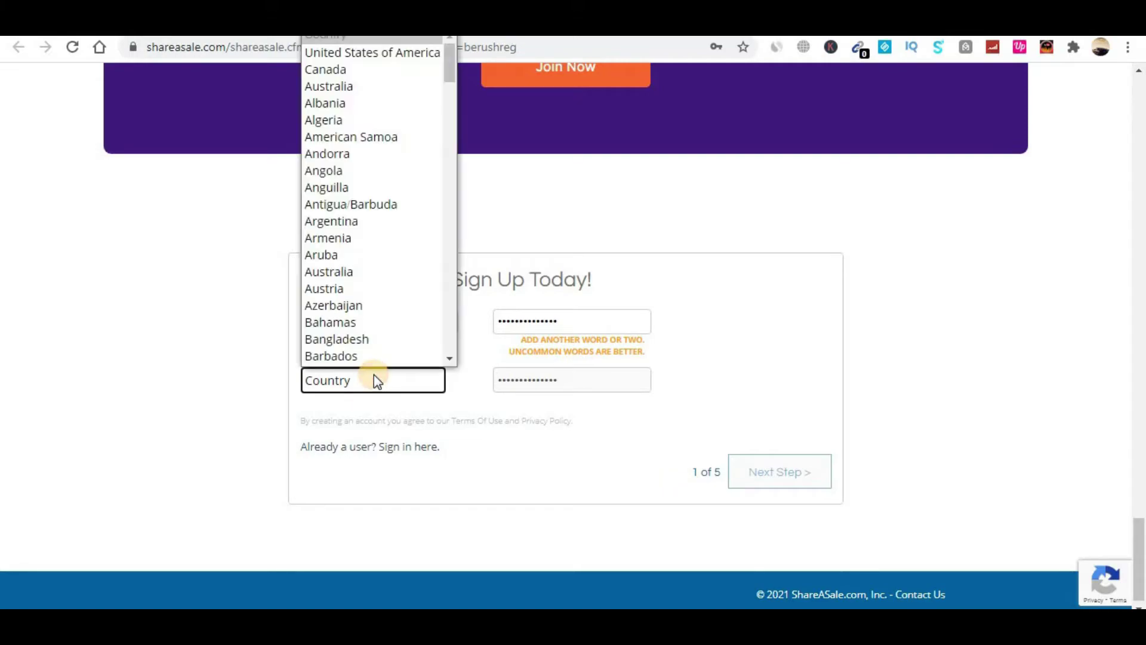
scroll(379, 146, "down", 2)
scroll(364, 179, "down", 20)
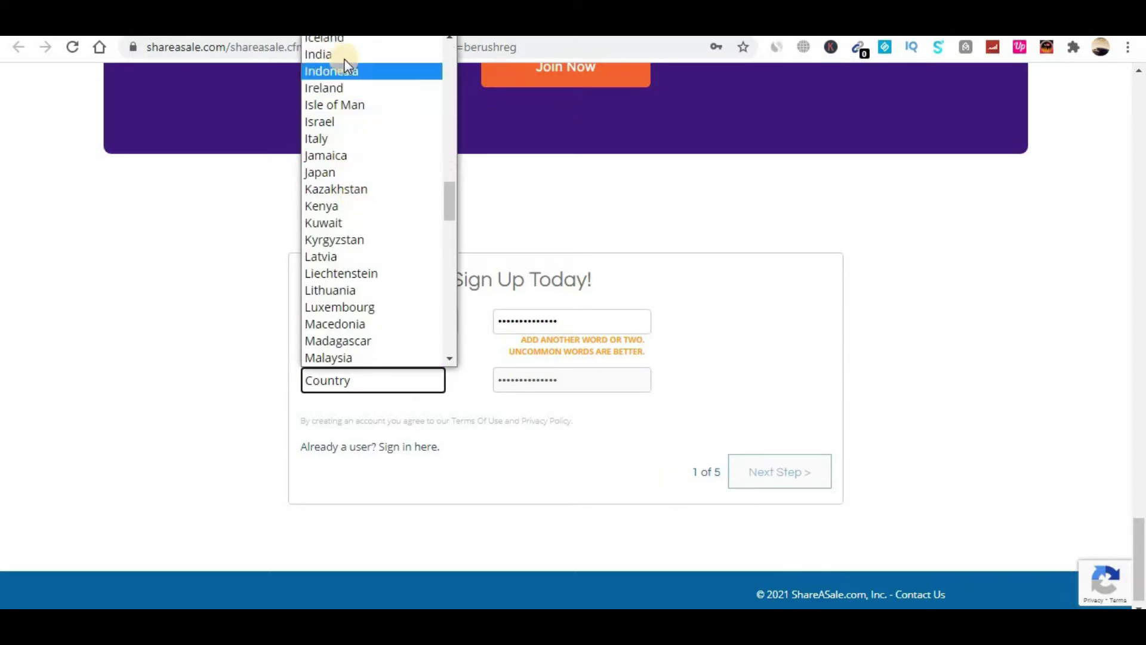
left_click(344, 56)
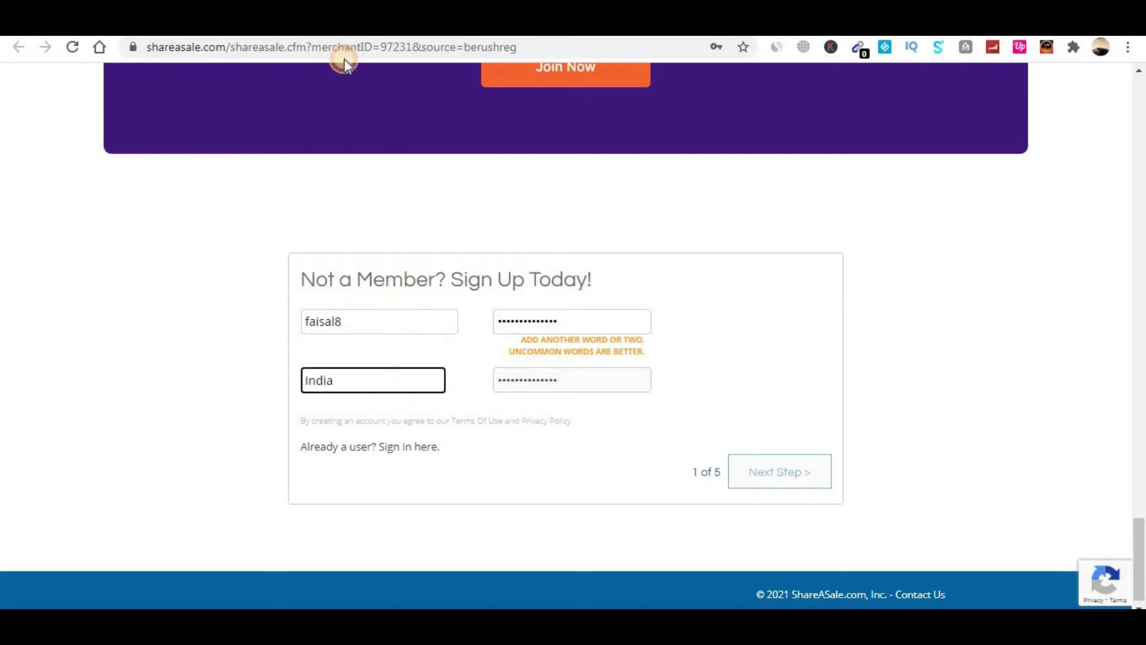
left_click(804, 478)
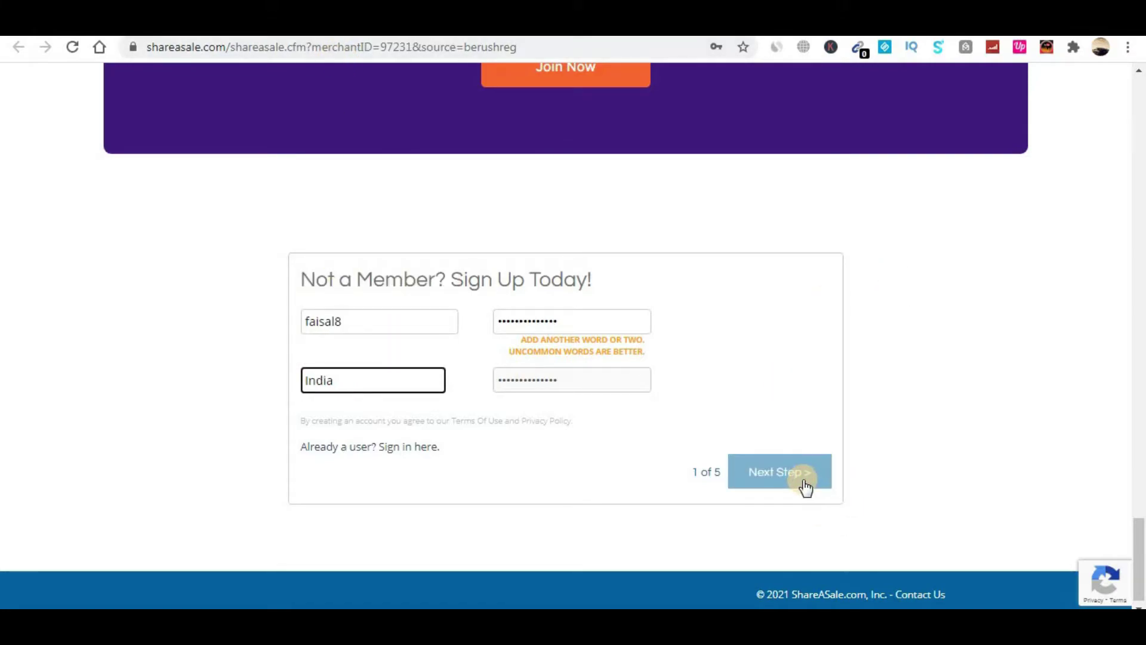
scroll(615, 381, "up", 3)
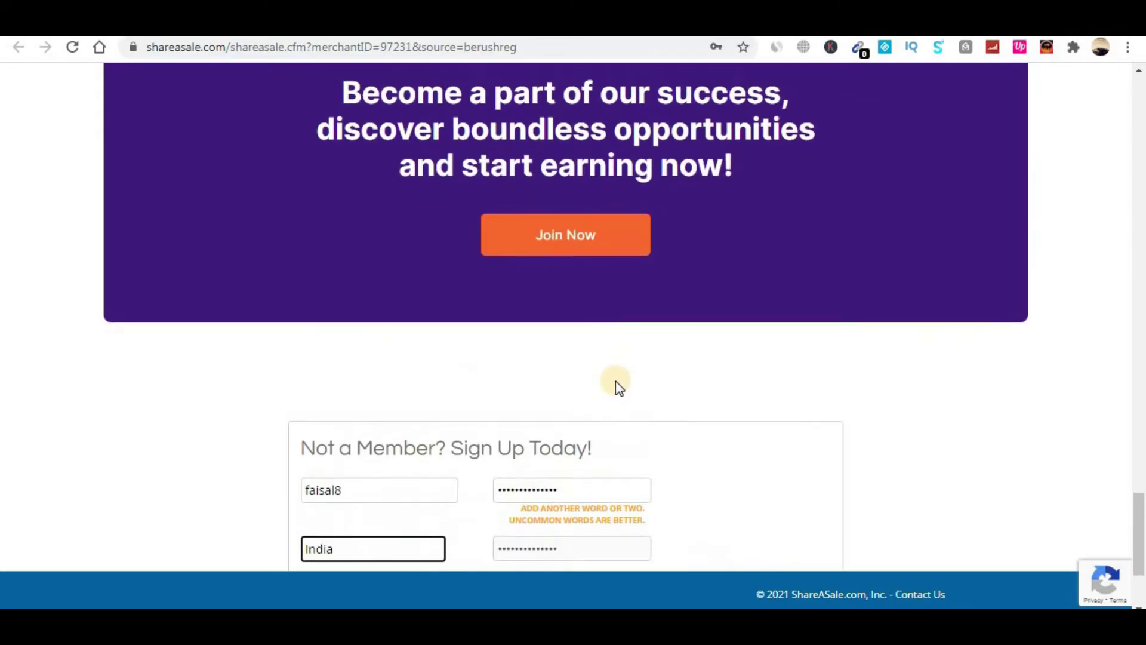
scroll(615, 381, "down", 3)
Replace the password with a stronger one that includes numbers, match the confirmation, and submit step one.
double_click(574, 326)
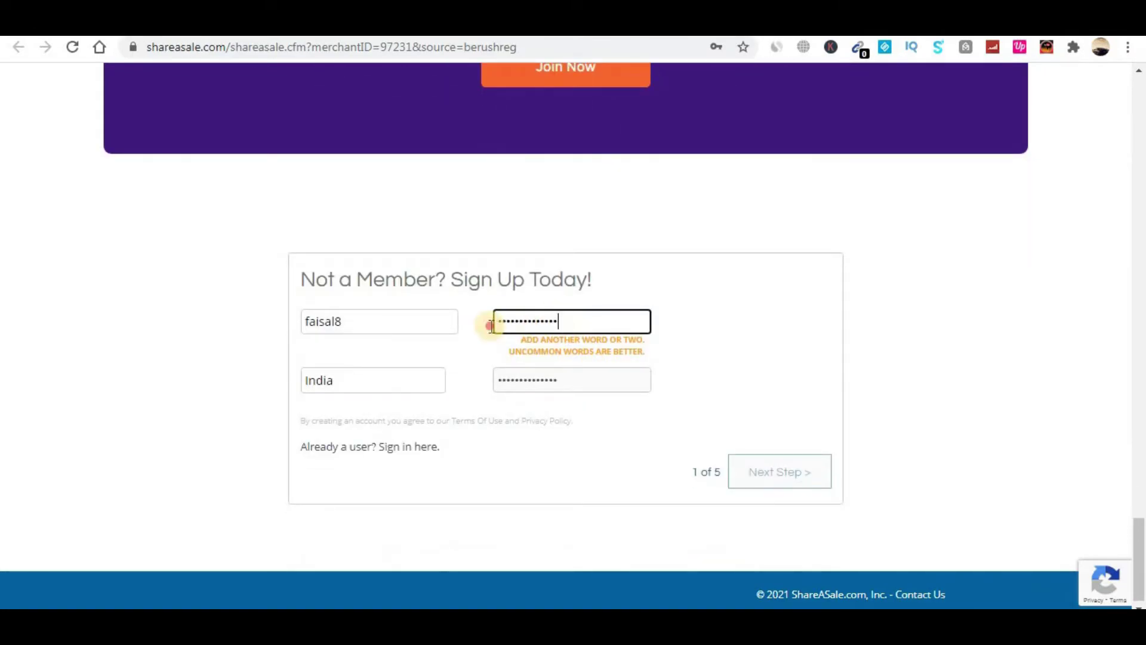
key("BackSpace")
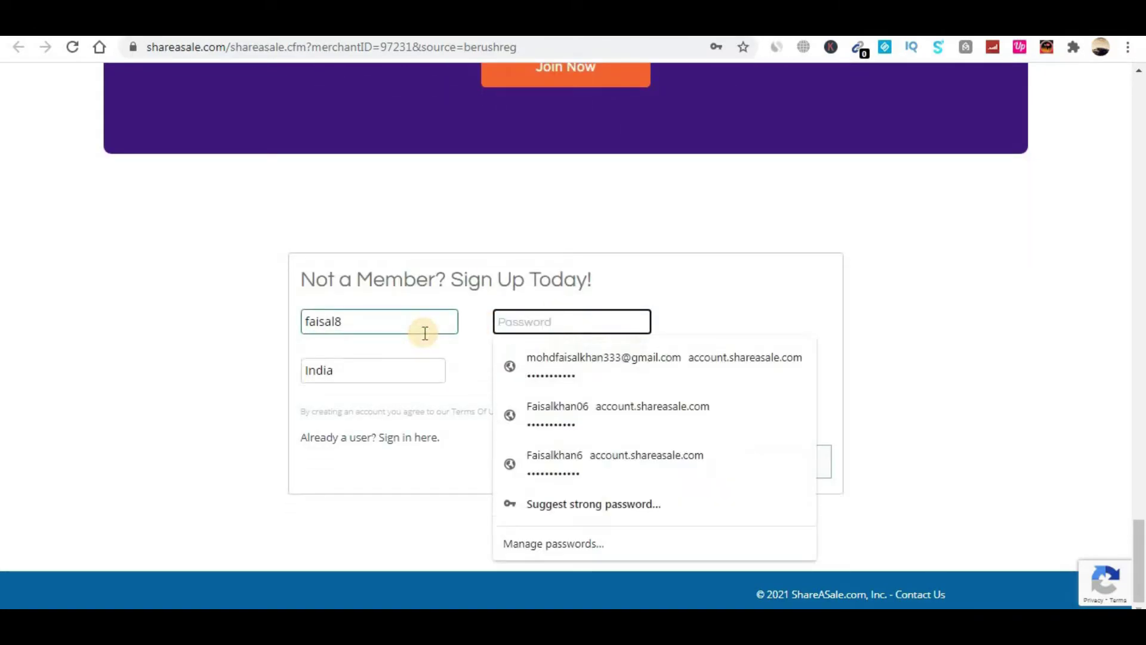
left_click(765, 319)
left_click(571, 368)
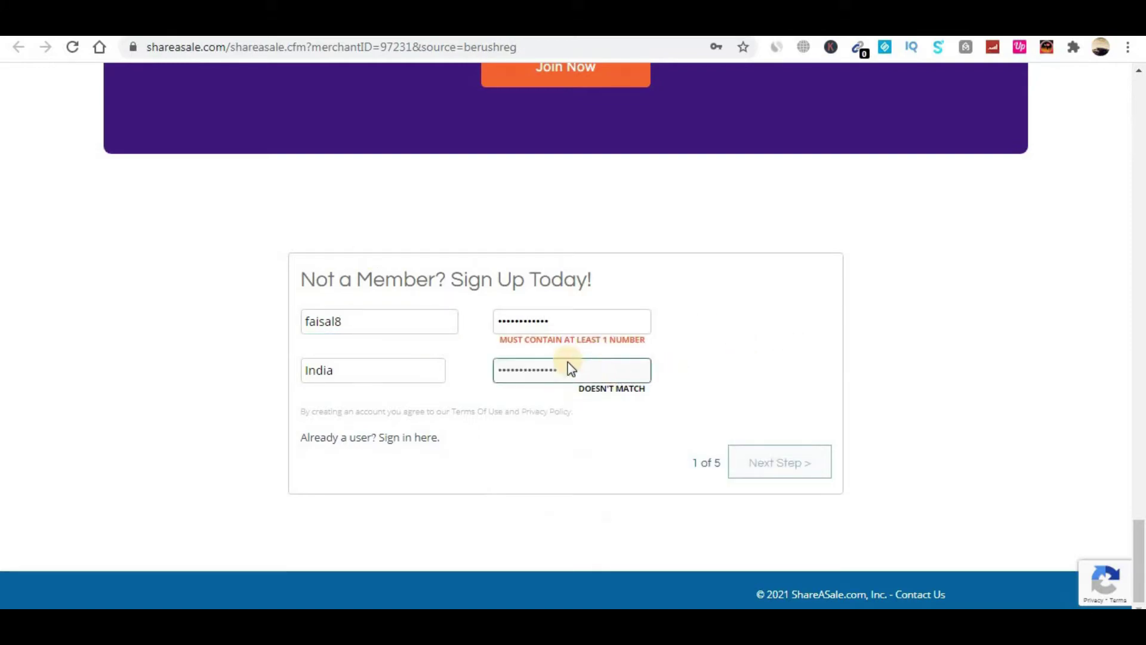
left_click(597, 325)
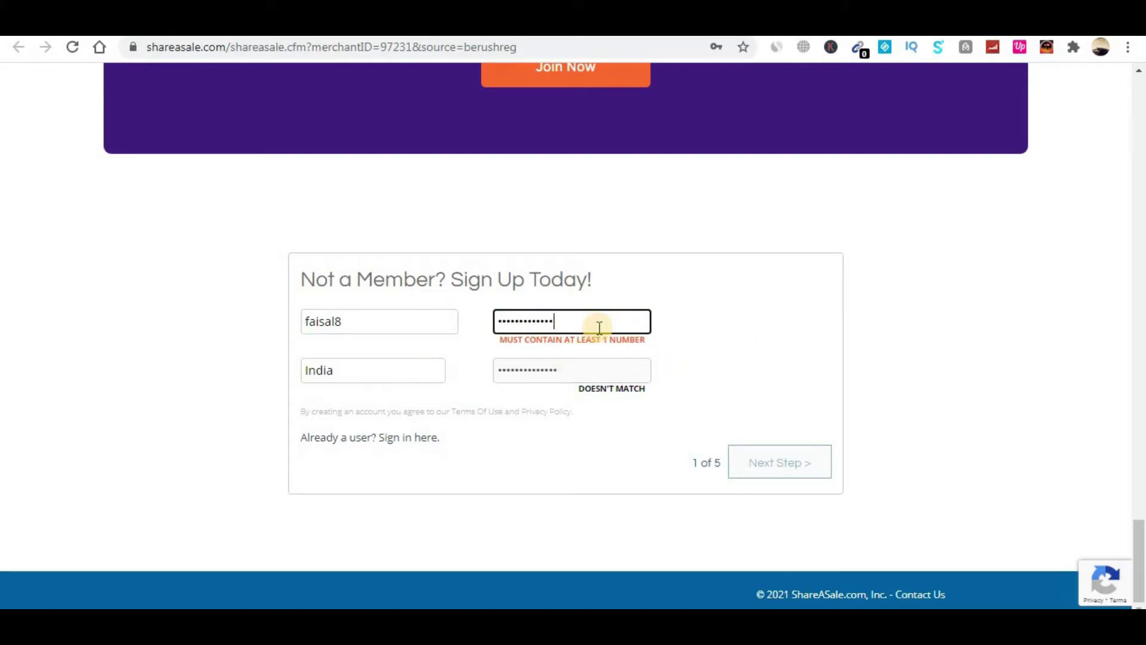
left_click_drag(588, 384, 425, 389)
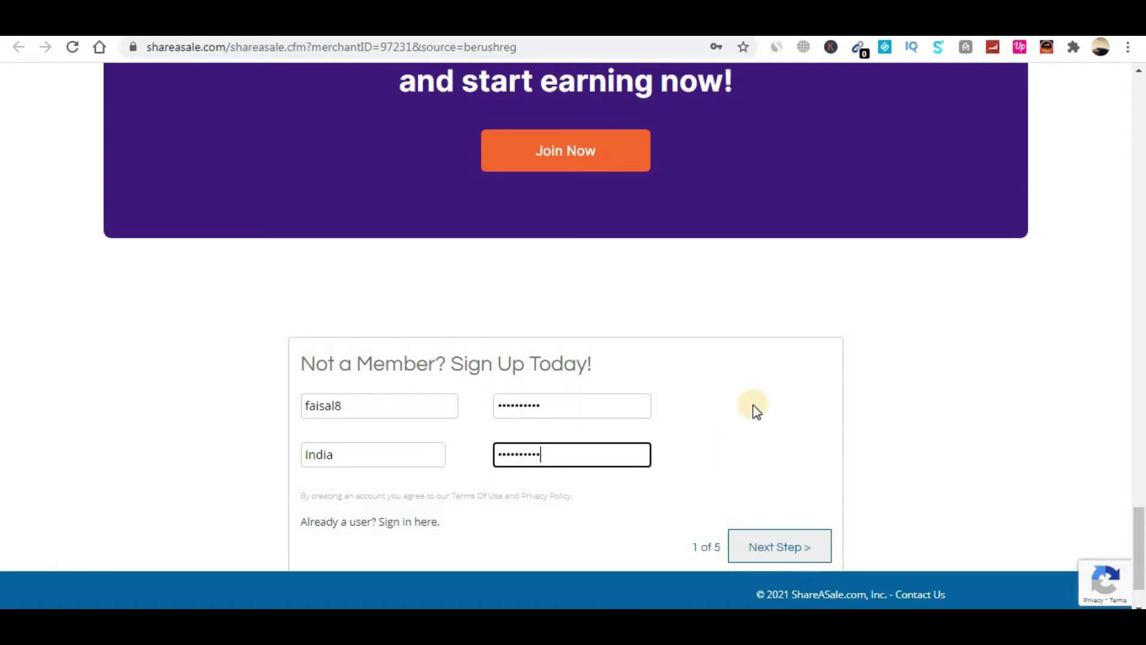
scroll(705, 418, "down", 1)
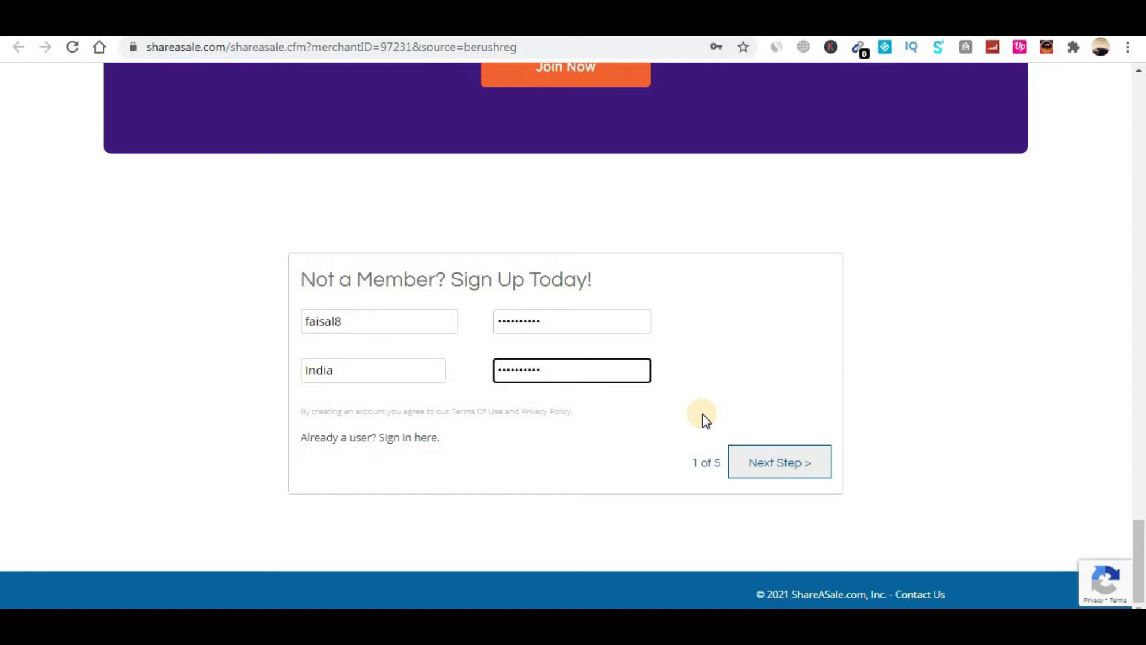
left_click(793, 477)
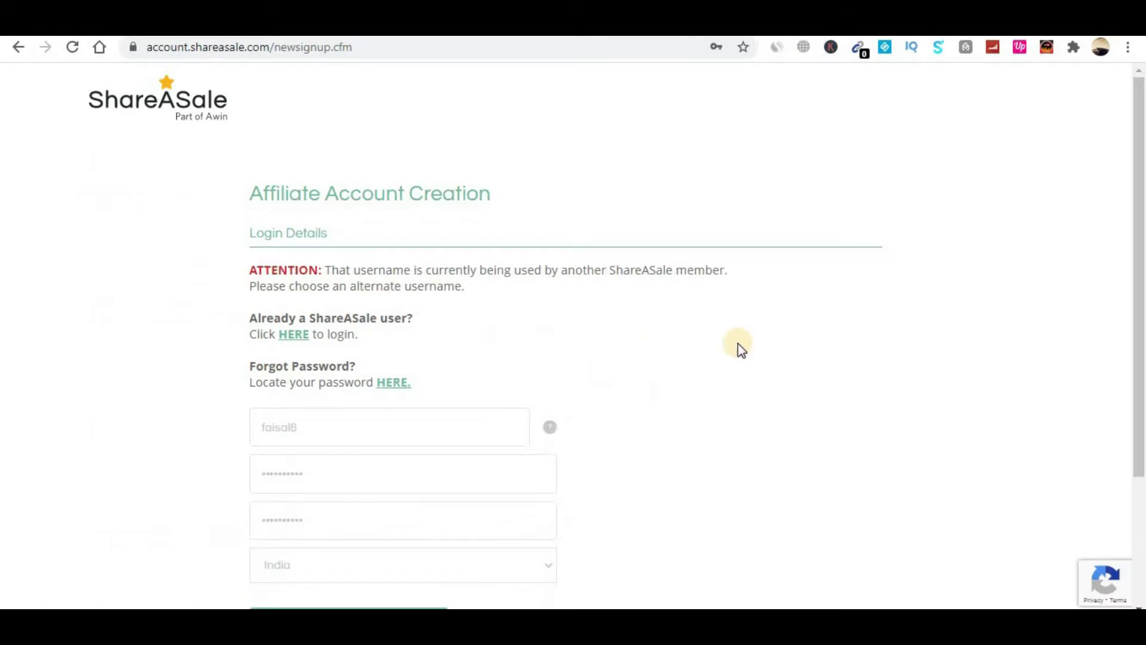
Submit the login details form to continue the signup.
scroll(751, 351, "down", 2)
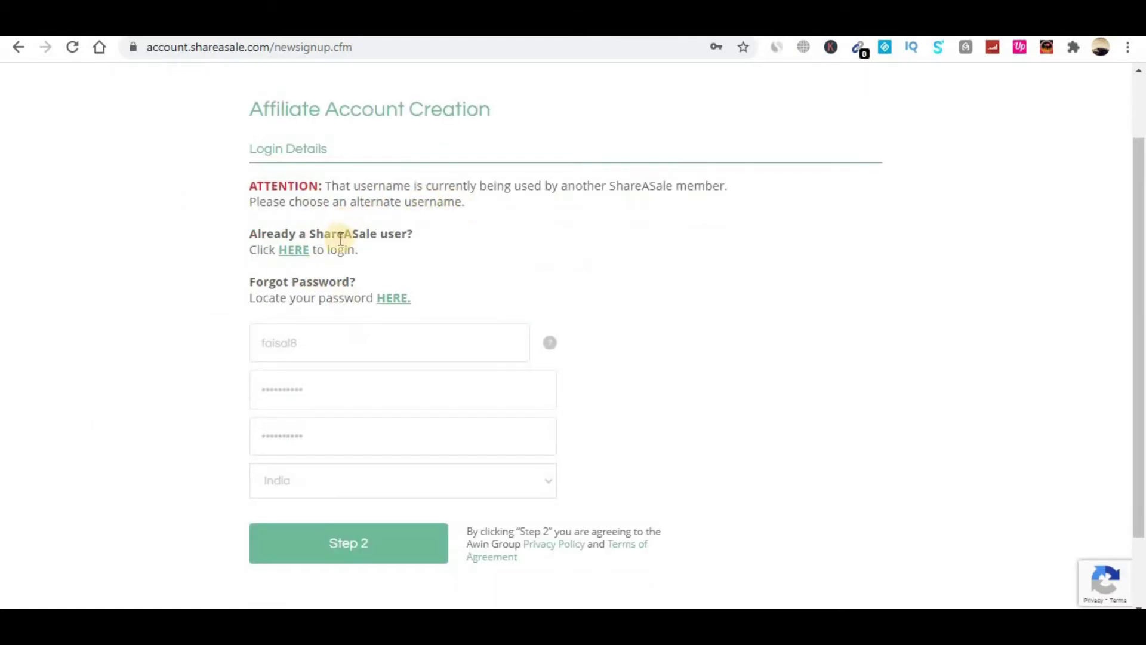
scroll(466, 384, "down", 2)
left_click(361, 462)
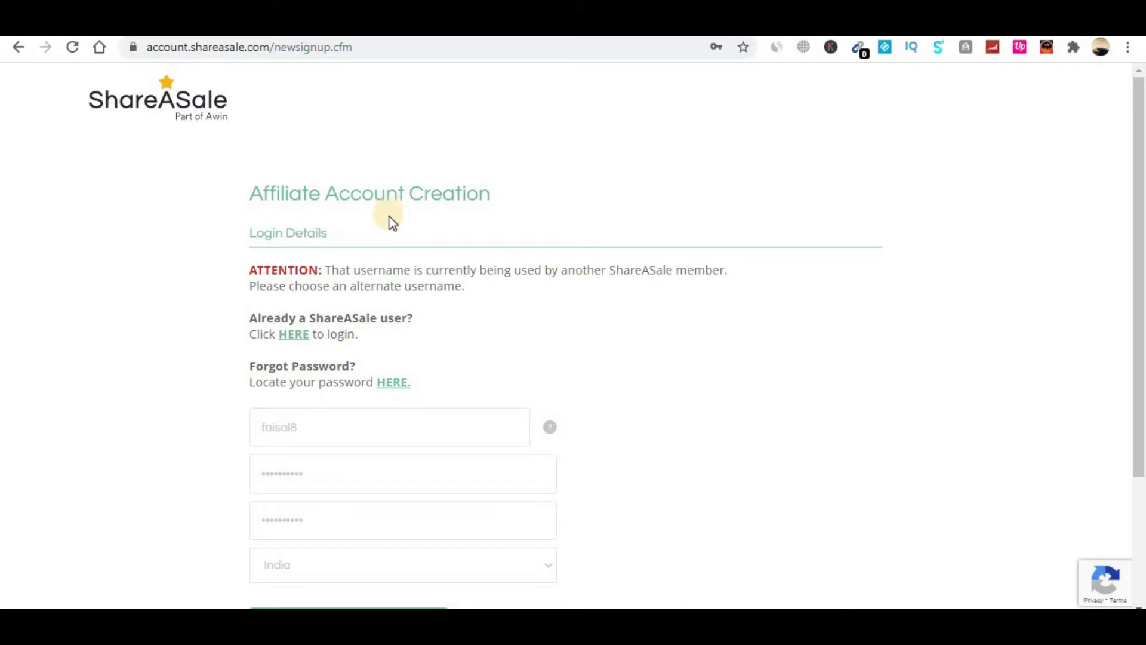
scroll(388, 222, "down", 1)
scroll(388, 223, "down", 1)
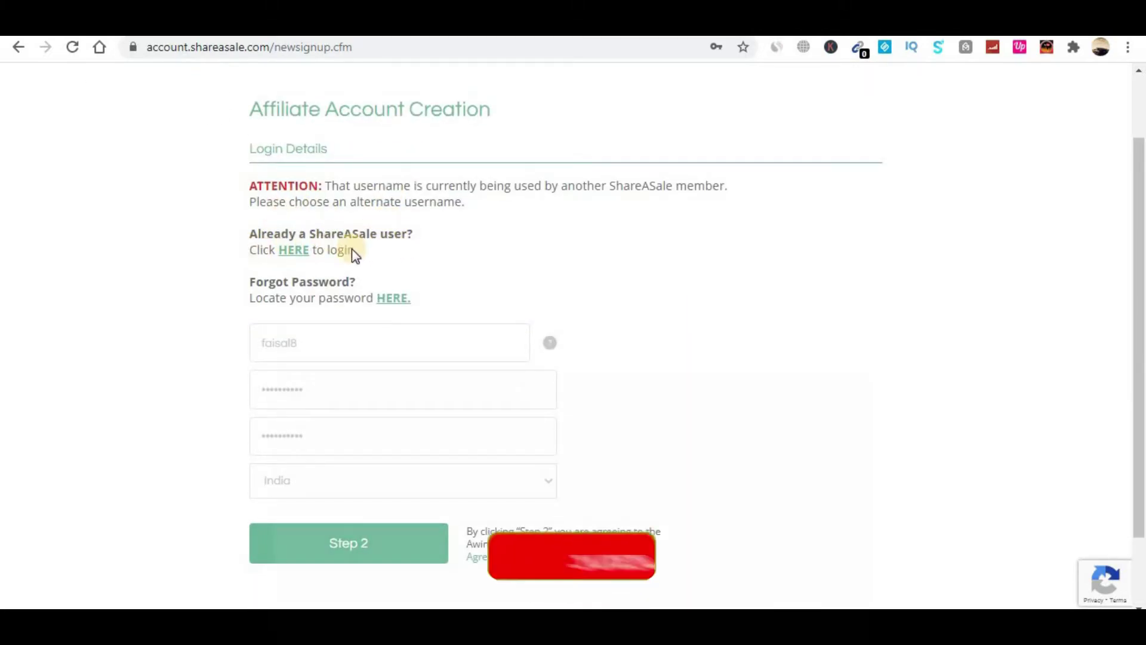
Change the already-taken username to a new variant and submit it with Enter.
left_click(455, 343)
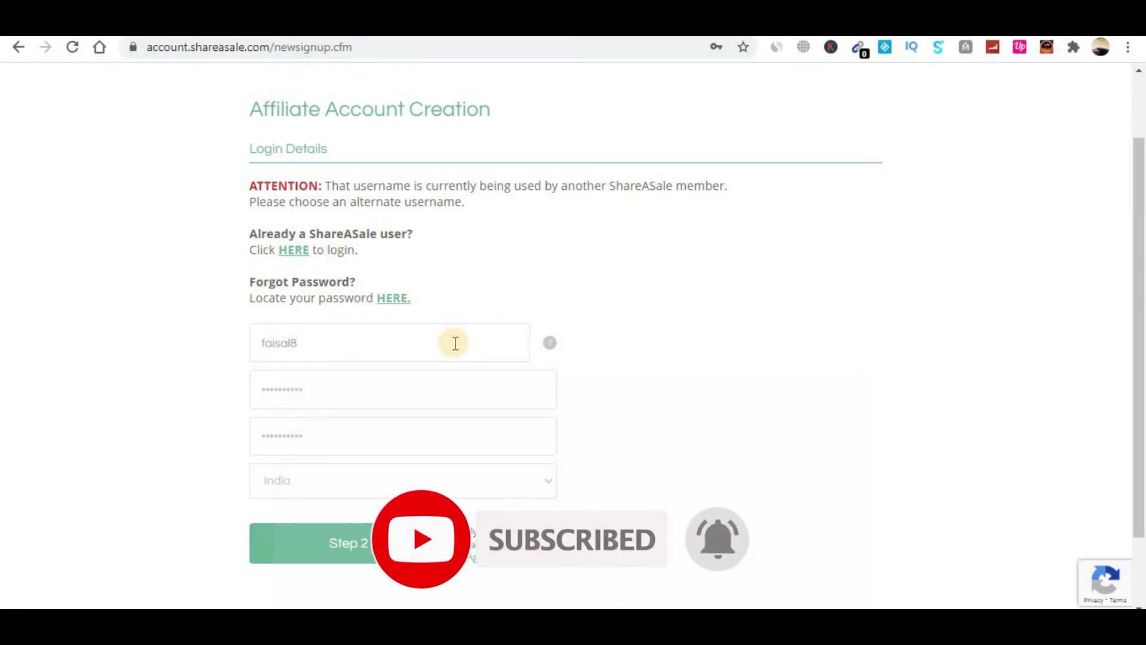
key("BackSpace")
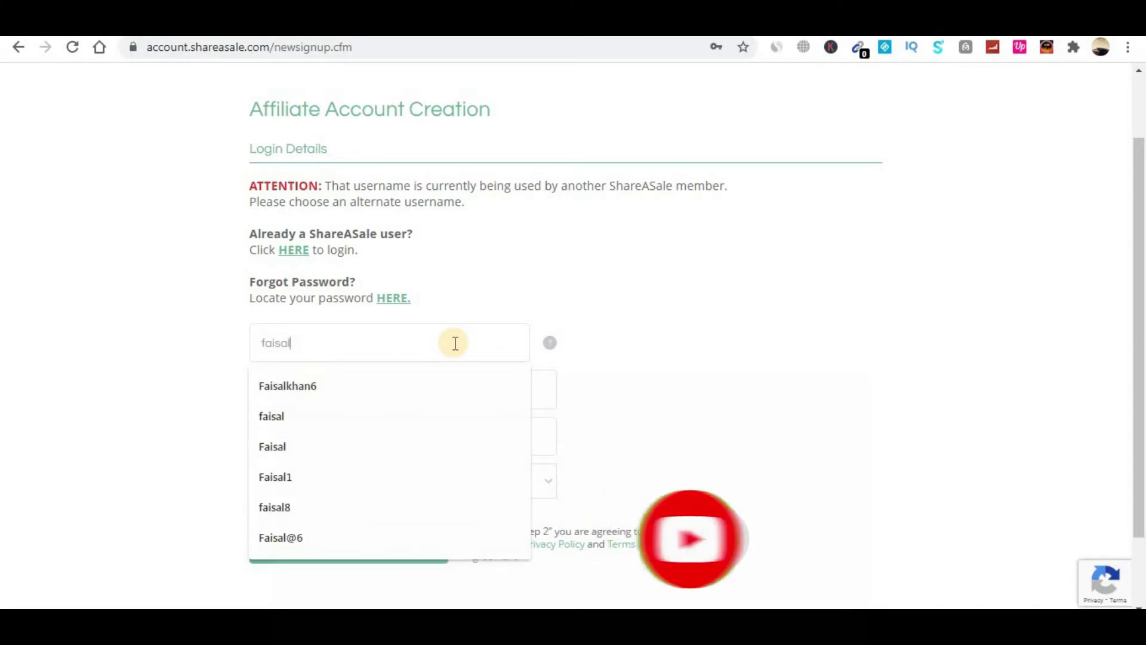
type("khan")
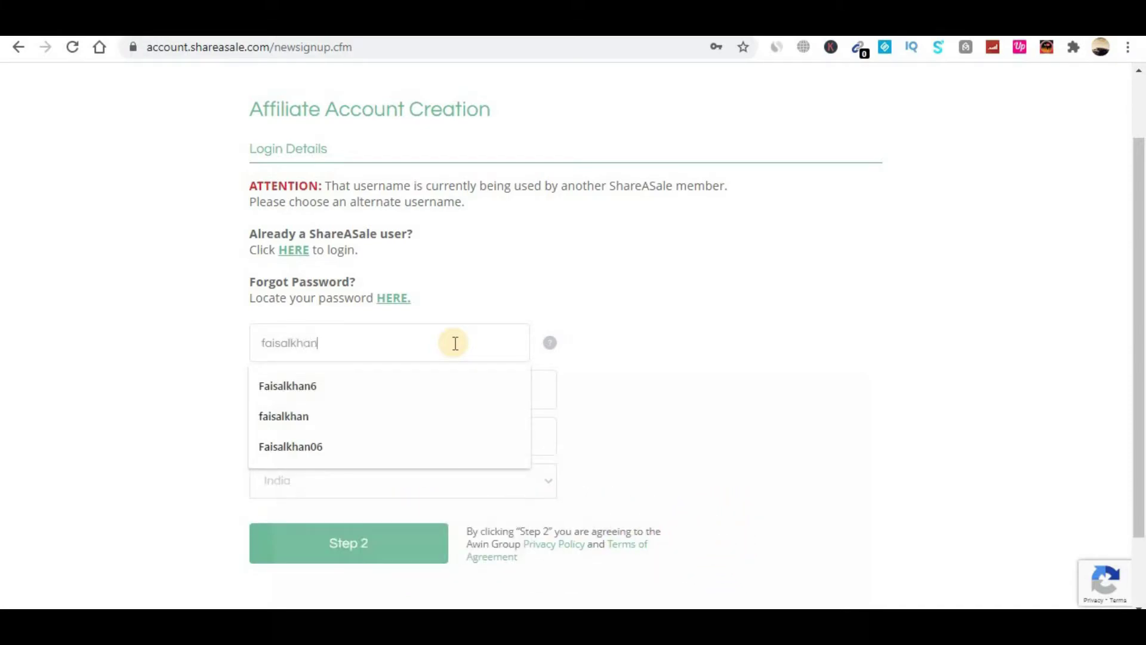
type("6")
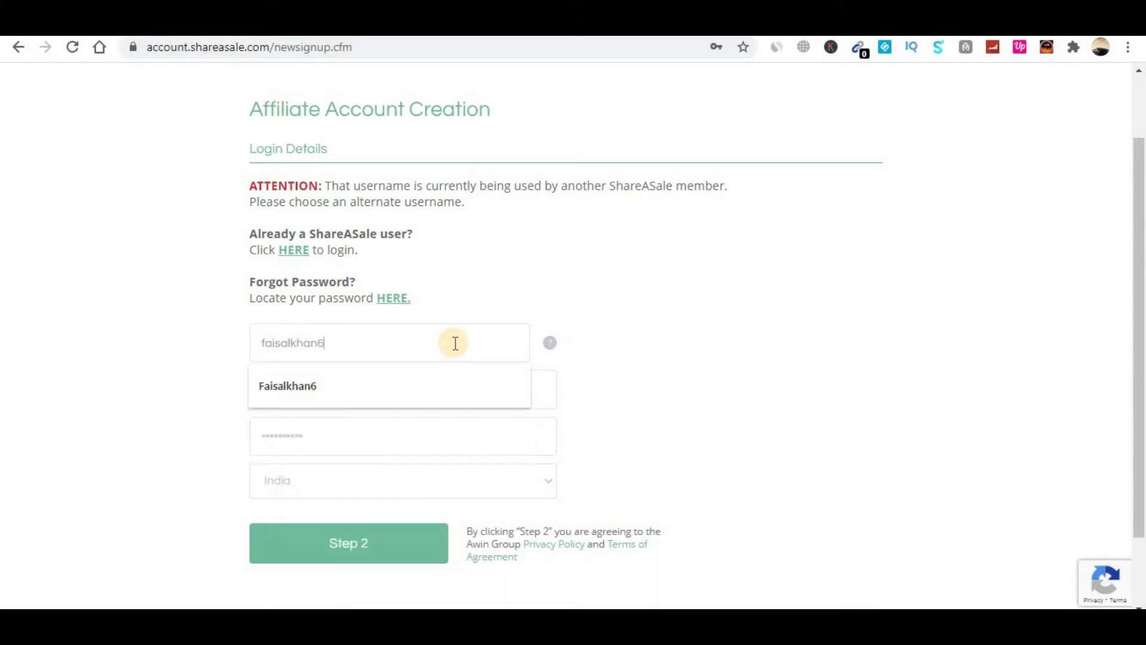
left_click(711, 395)
left_click(420, 346)
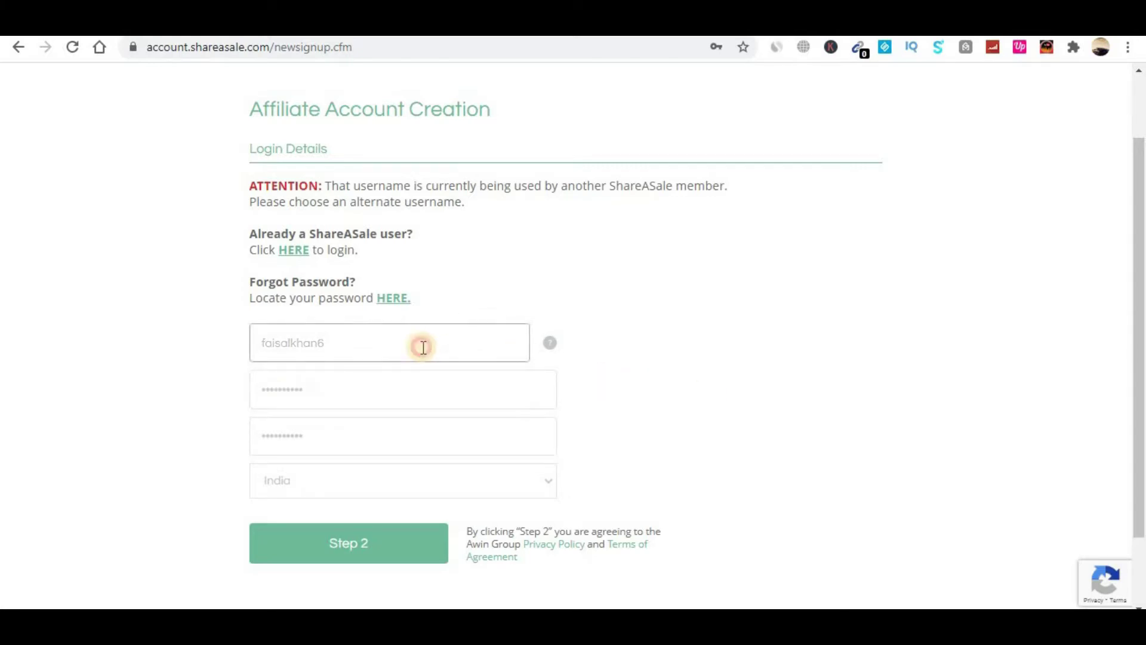
key("BackSpace")
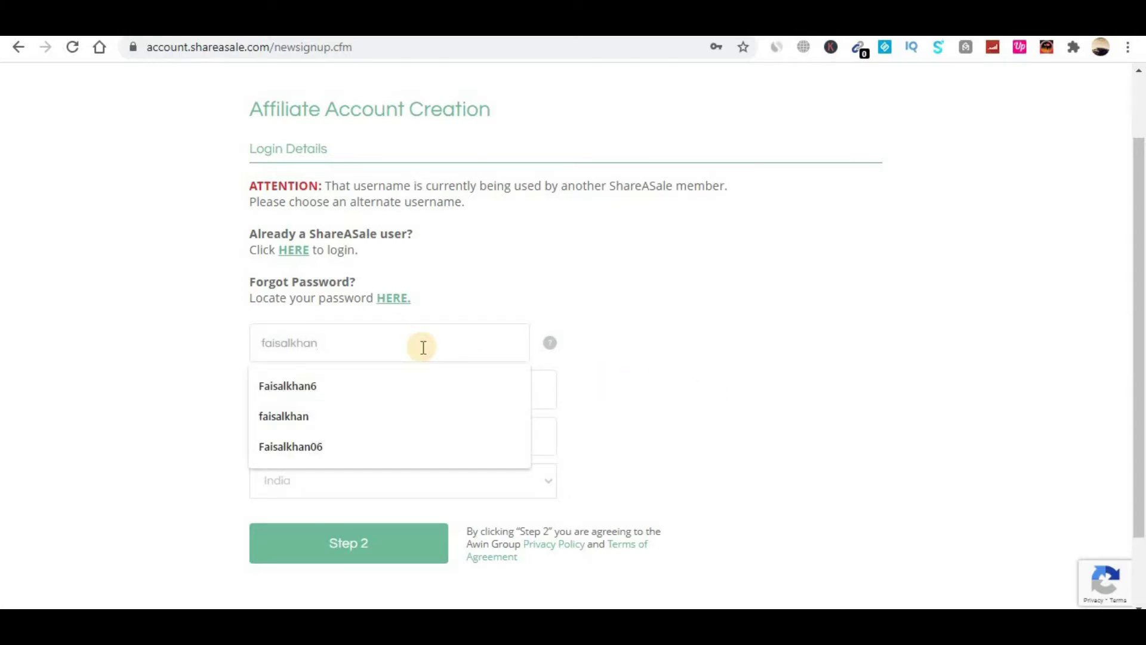
key("BackSpace")
key("BackSpace")
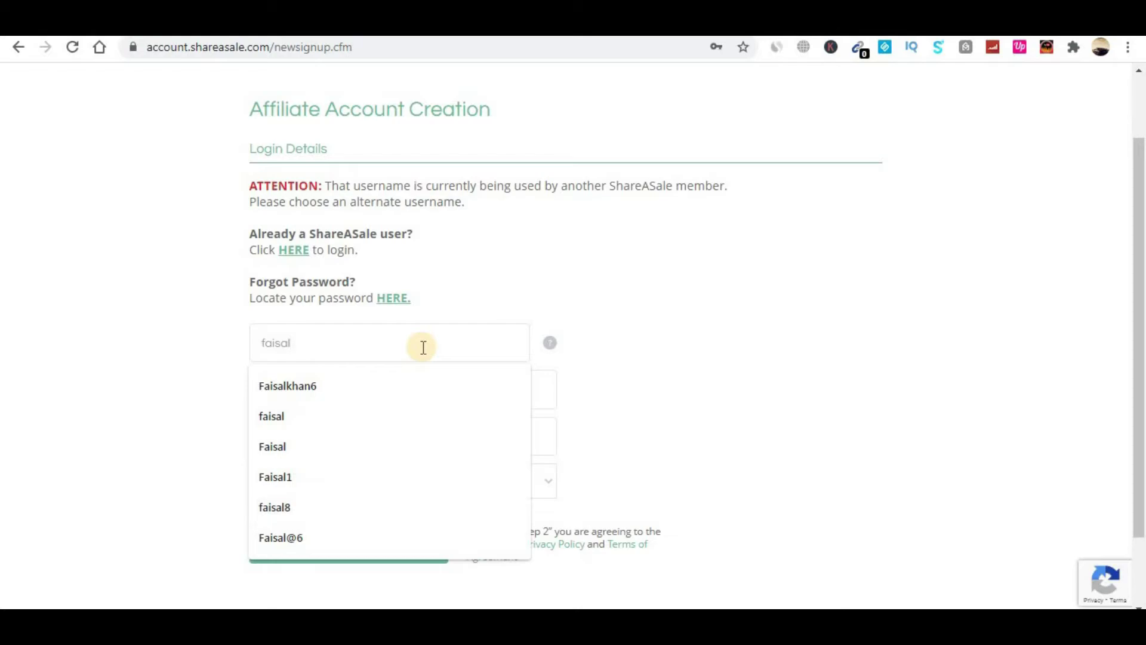
key("Return")
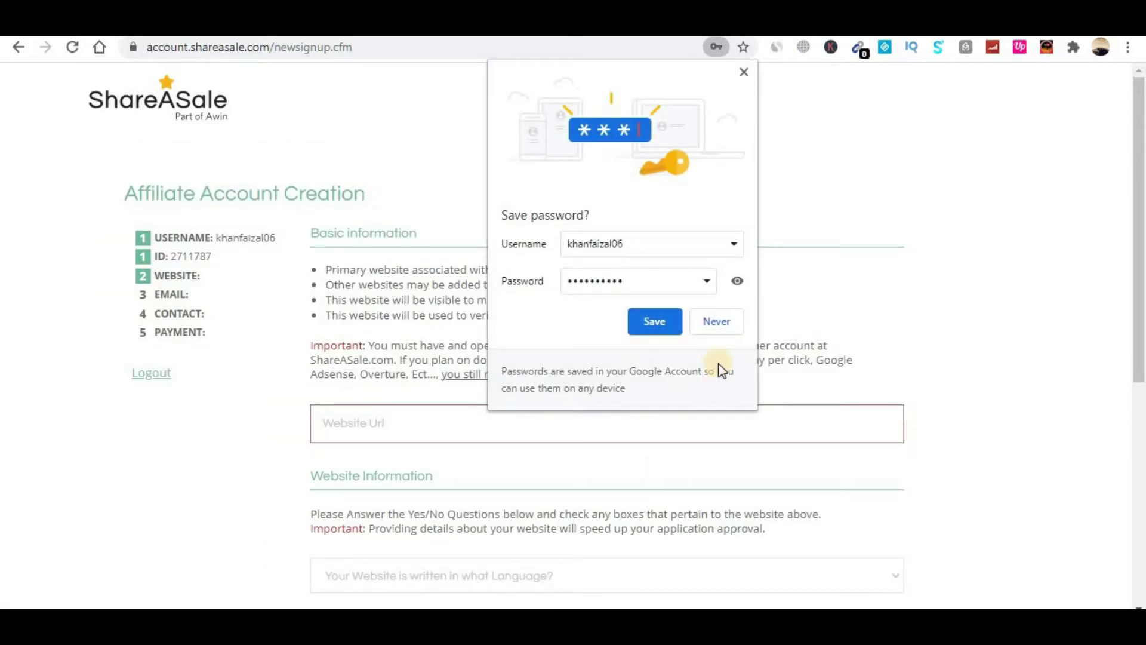
Dismiss Chrome's save-password prompt and look over the website details form.
left_click(667, 324)
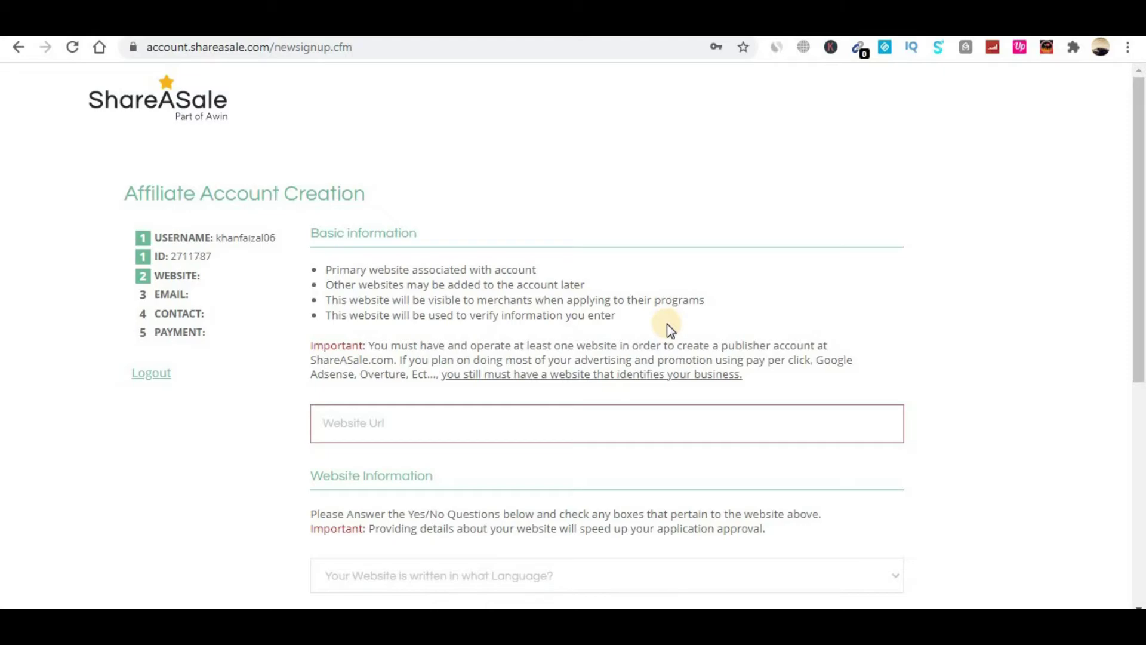
scroll(667, 327, "down", 7)
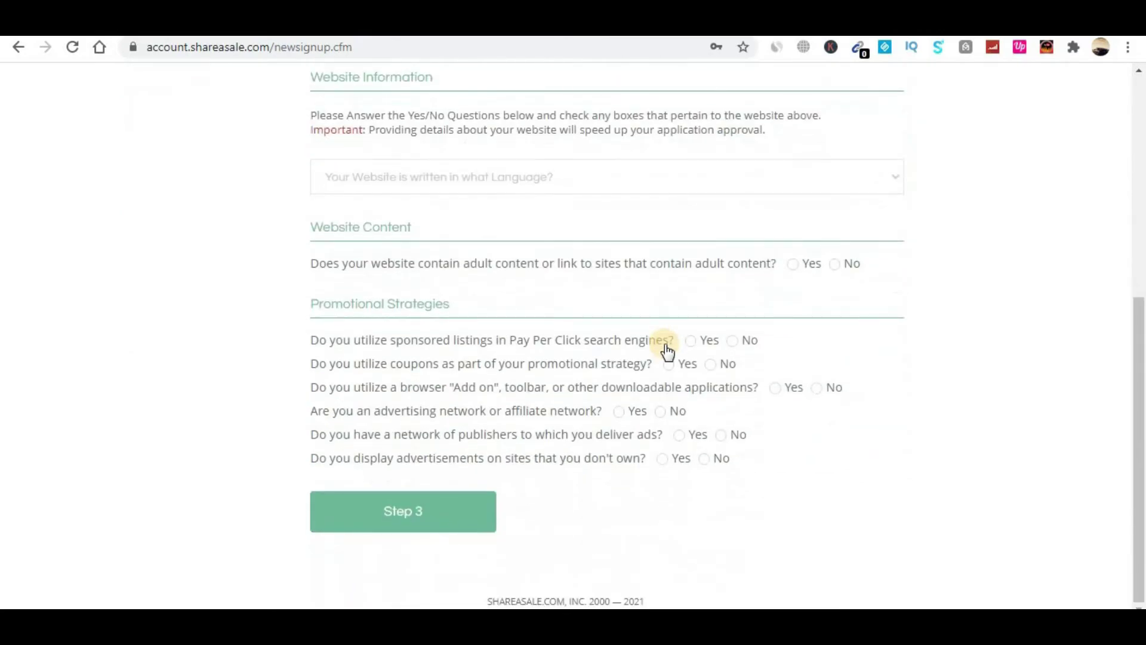
scroll(667, 351, "up", 7)
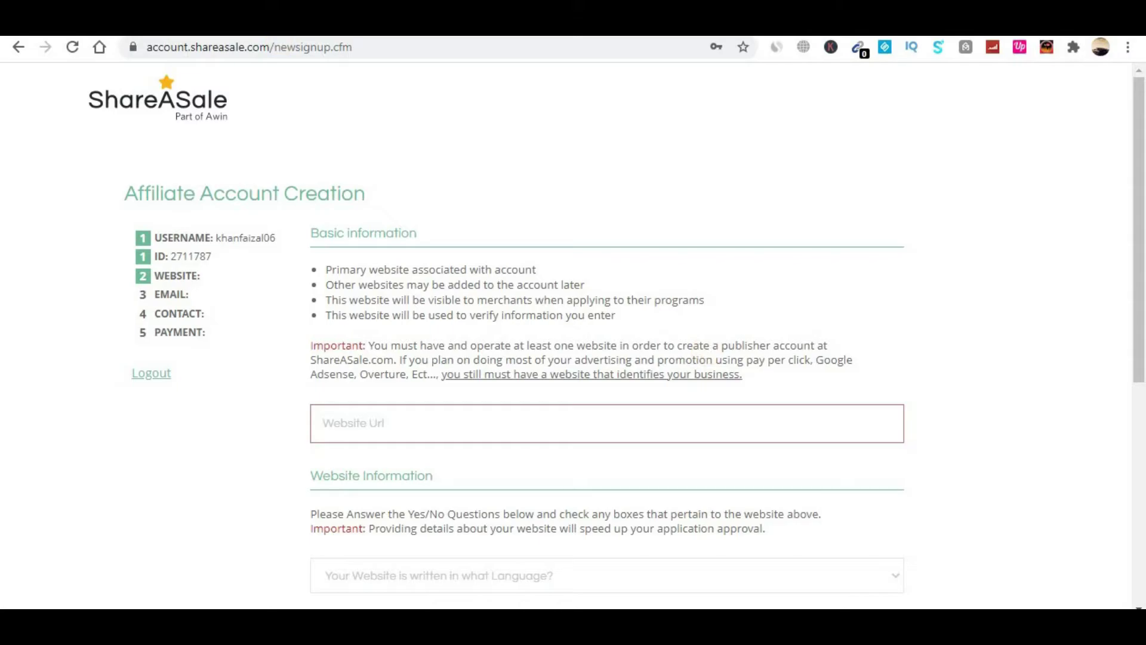
key("ctrl+Tab")
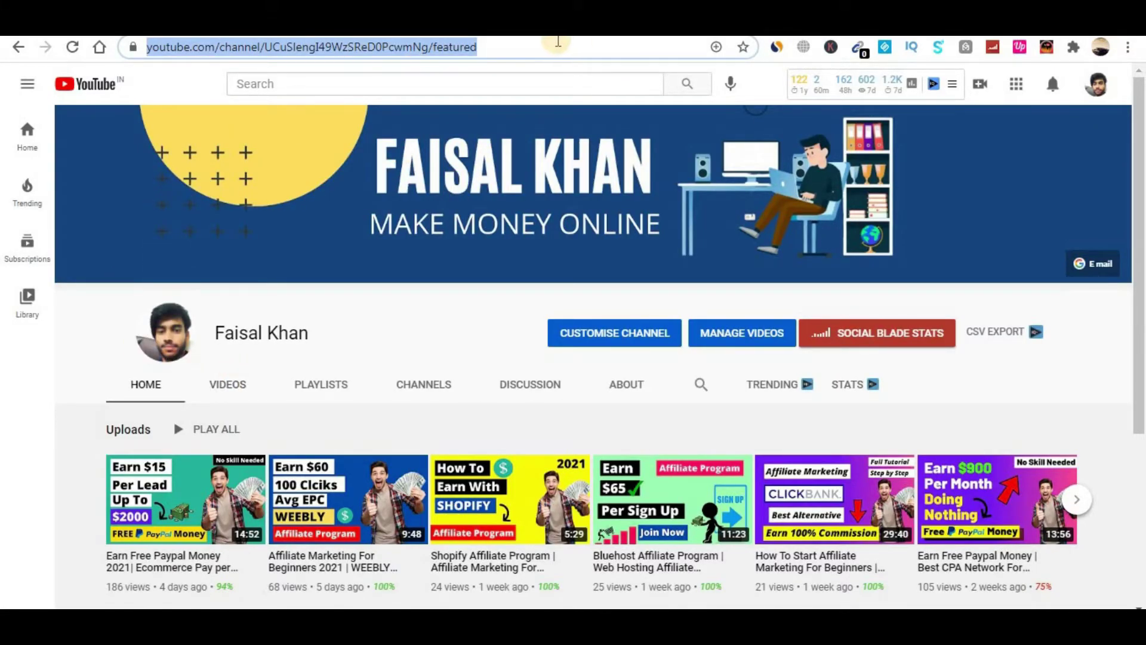
Paste the YouTube channel URL into the Website Url field.
key("ctrl+shift+Tab")
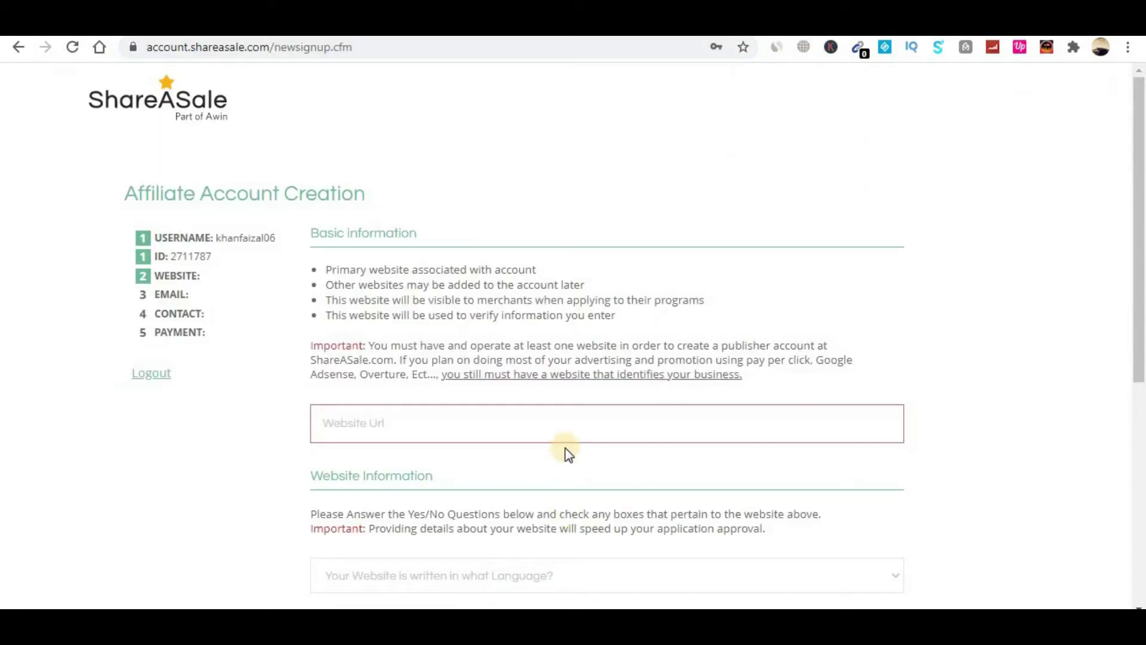
left_click(567, 430)
type("https://www.youtube.com/channel/UCuSlengl49WzSReD0PcwmNg/featured")
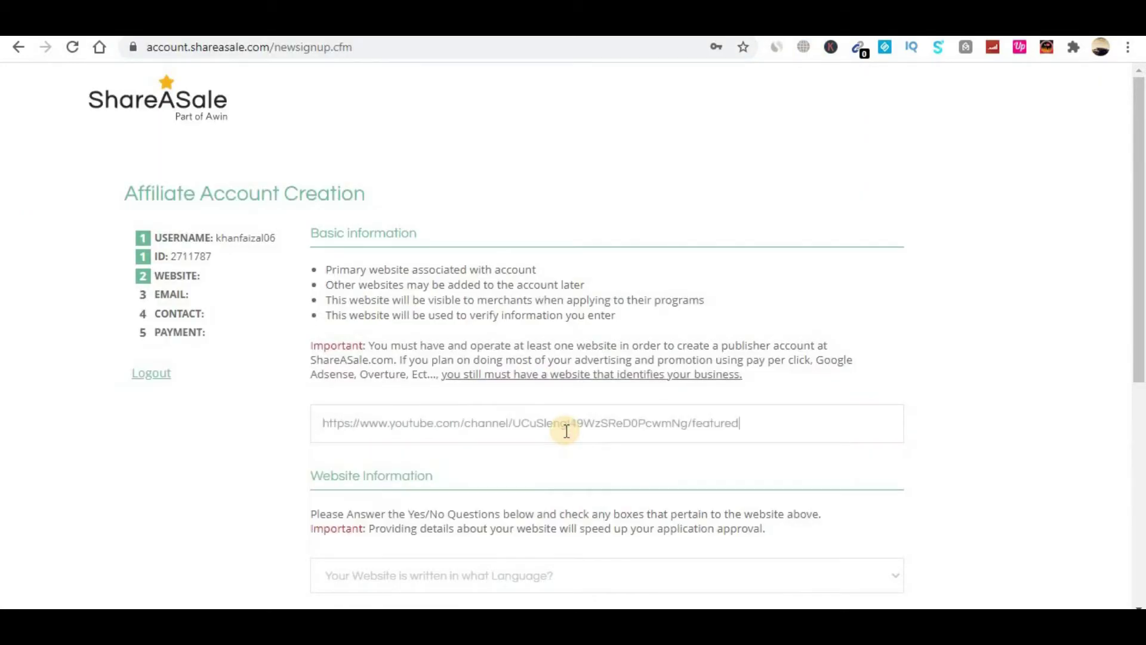
scroll(358, 447, "down", 1)
scroll(735, 440, "down", 3)
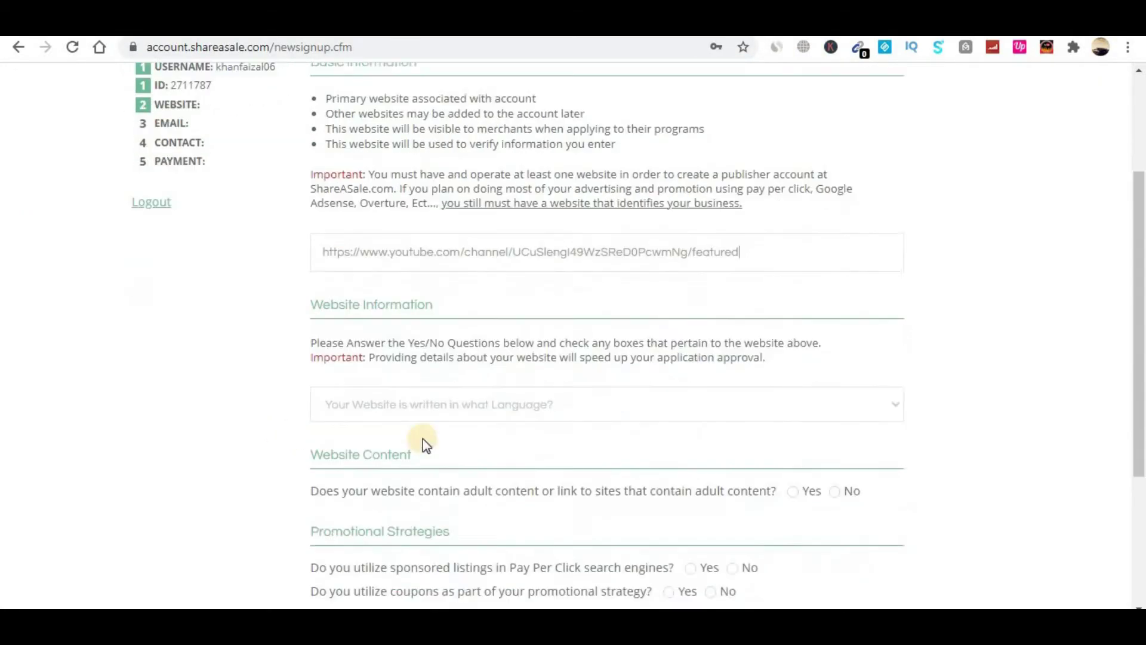
left_click(740, 332)
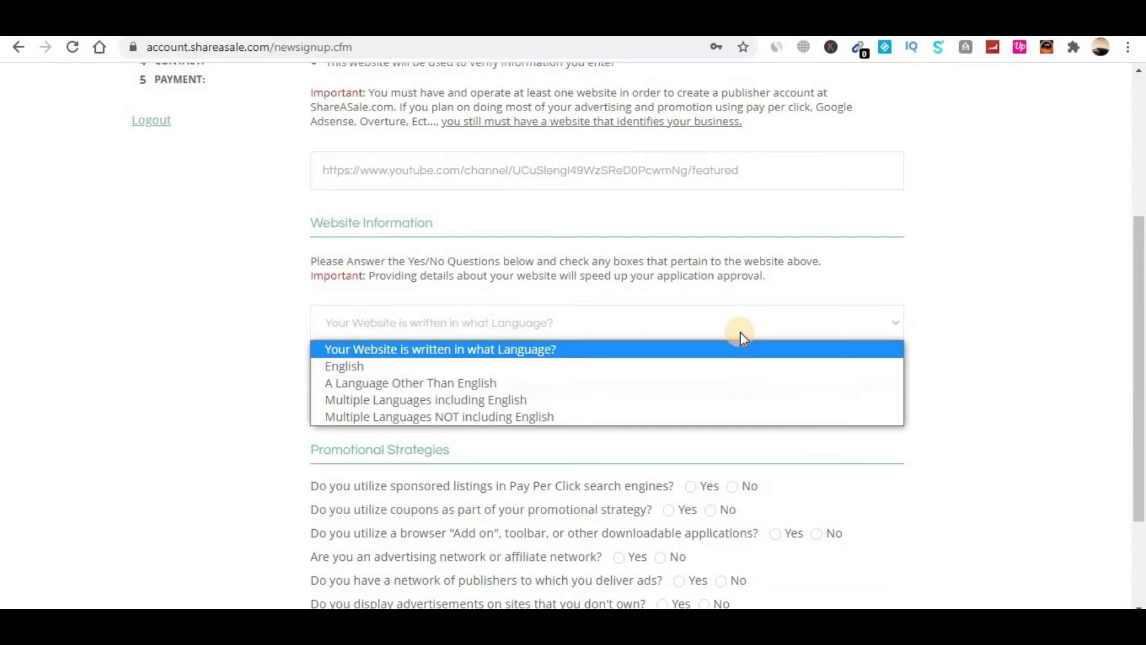
Choose English in the 'Your Website is written in what Language?' dropdown.
left_click(414, 366)
scroll(863, 362, "down", 2)
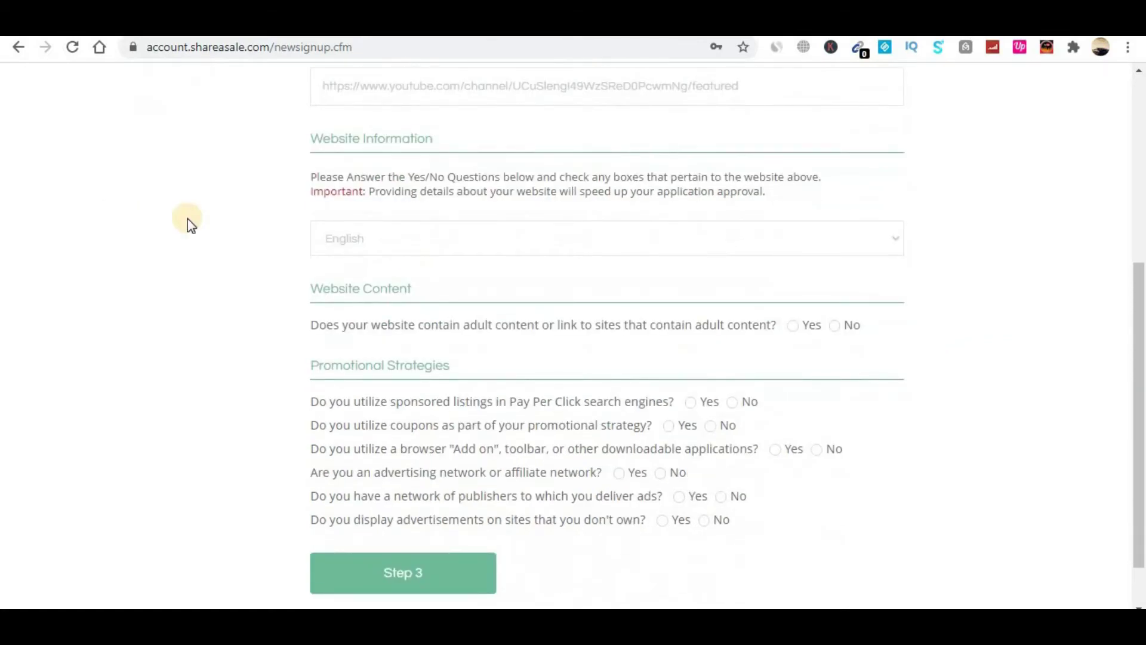
left_click(632, 231)
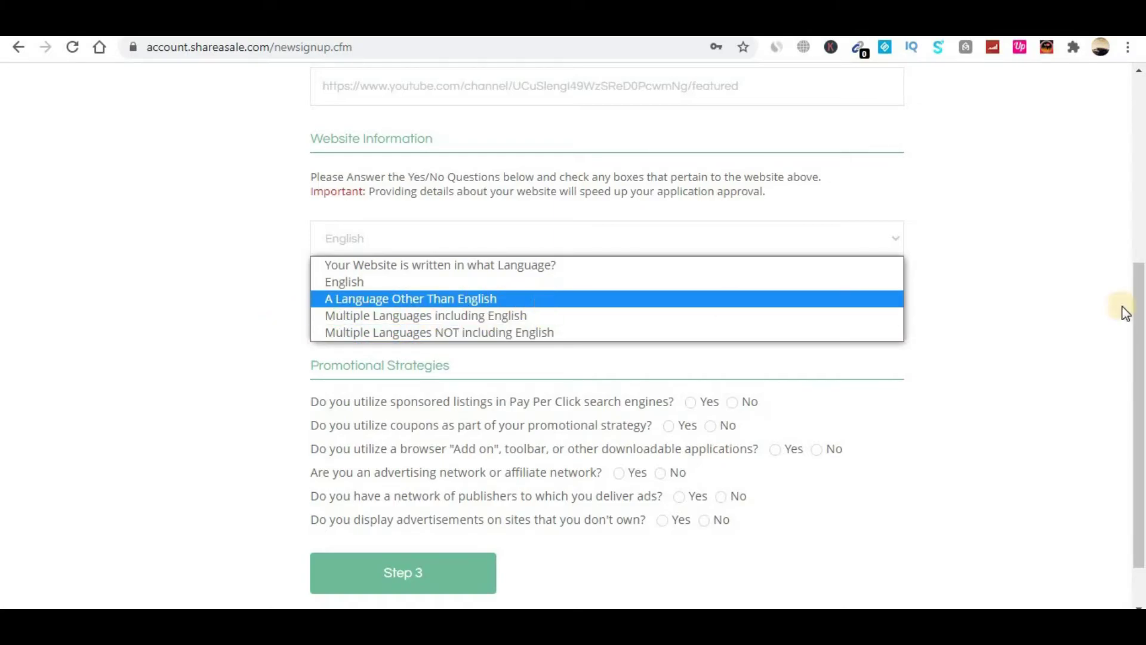
left_click(1065, 324)
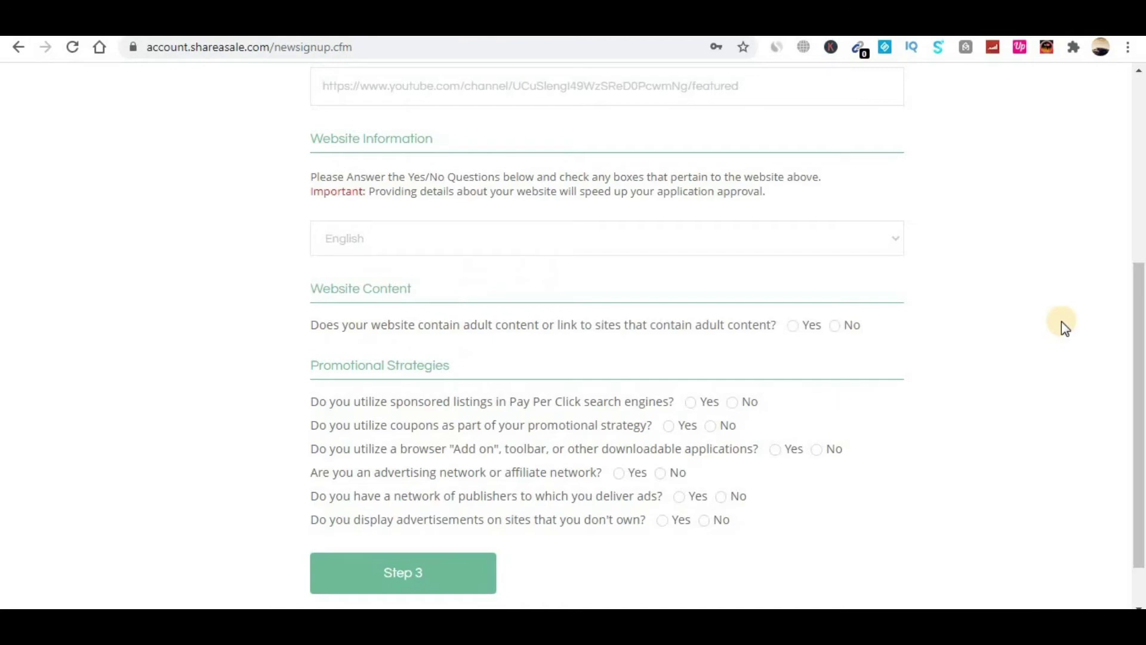
scroll(946, 323, "down", 1)
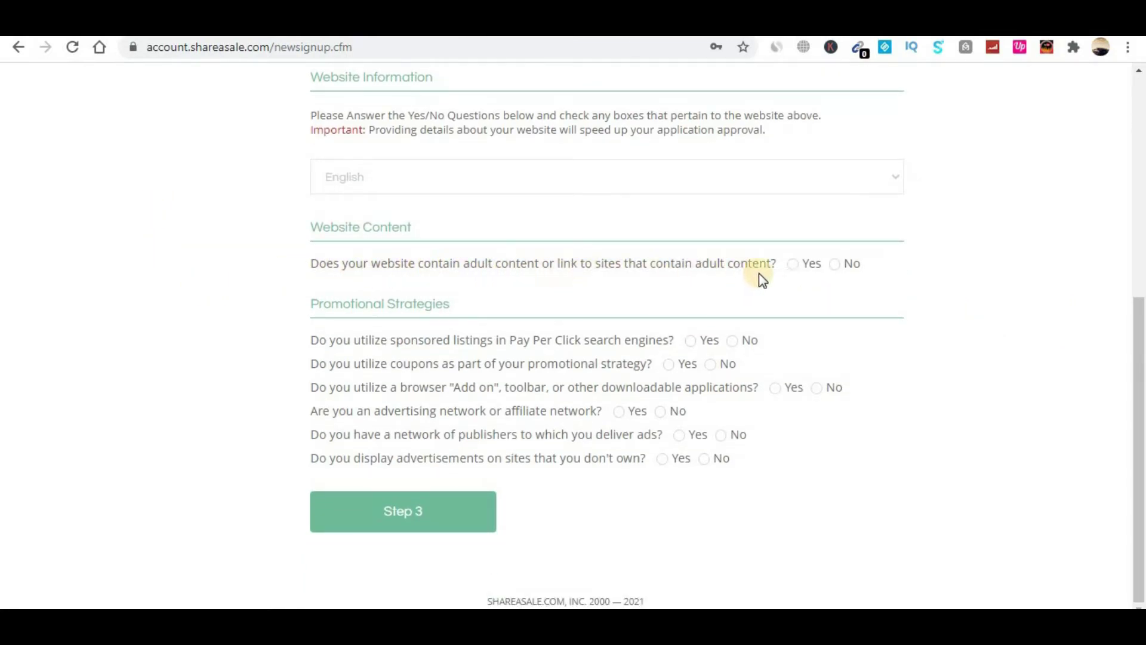
Answer No to adult content, Yes to PPC, coupons, add-ons, affiliate and publisher networks, then continue to Step 3.
left_click(835, 265)
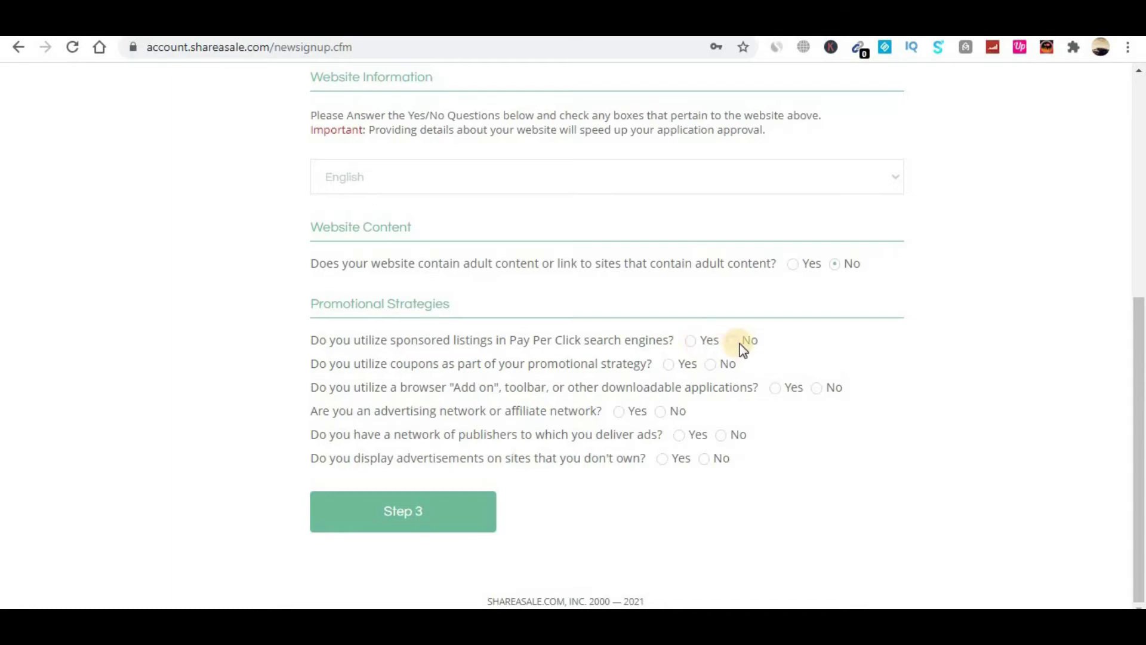
left_click(693, 341)
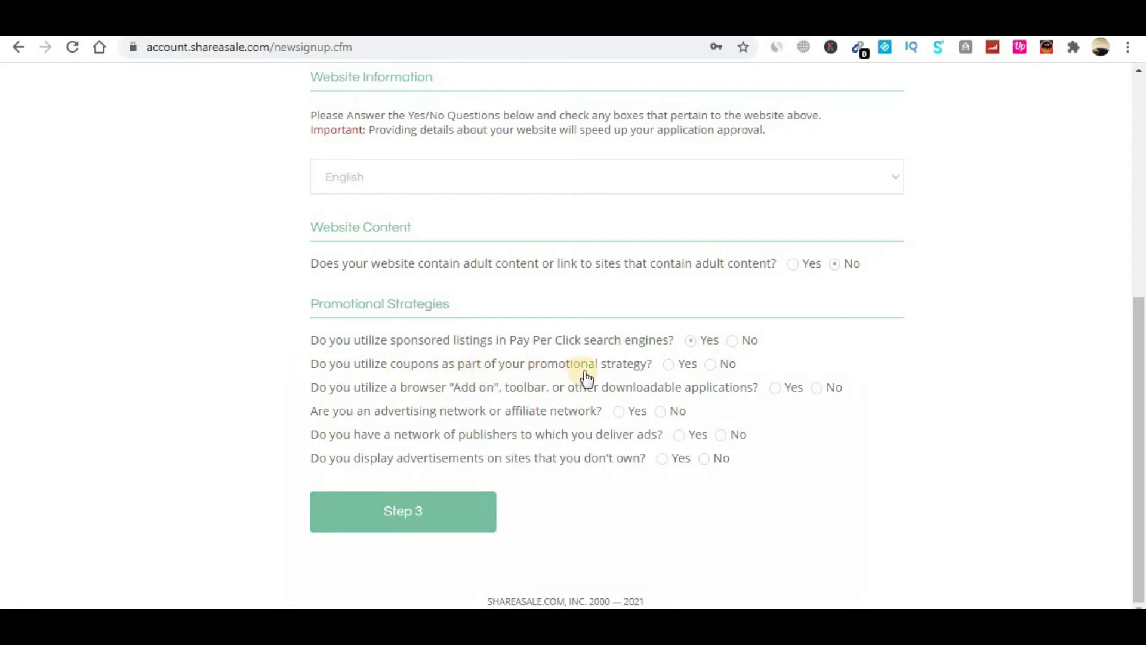
left_click(668, 365)
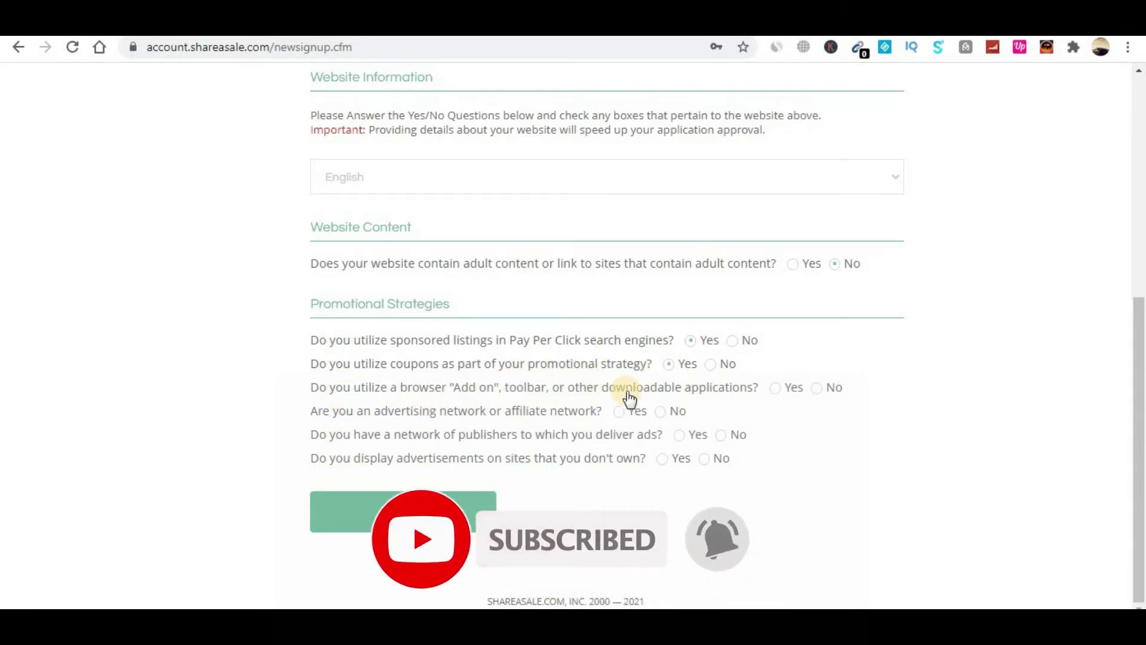
left_click(787, 391)
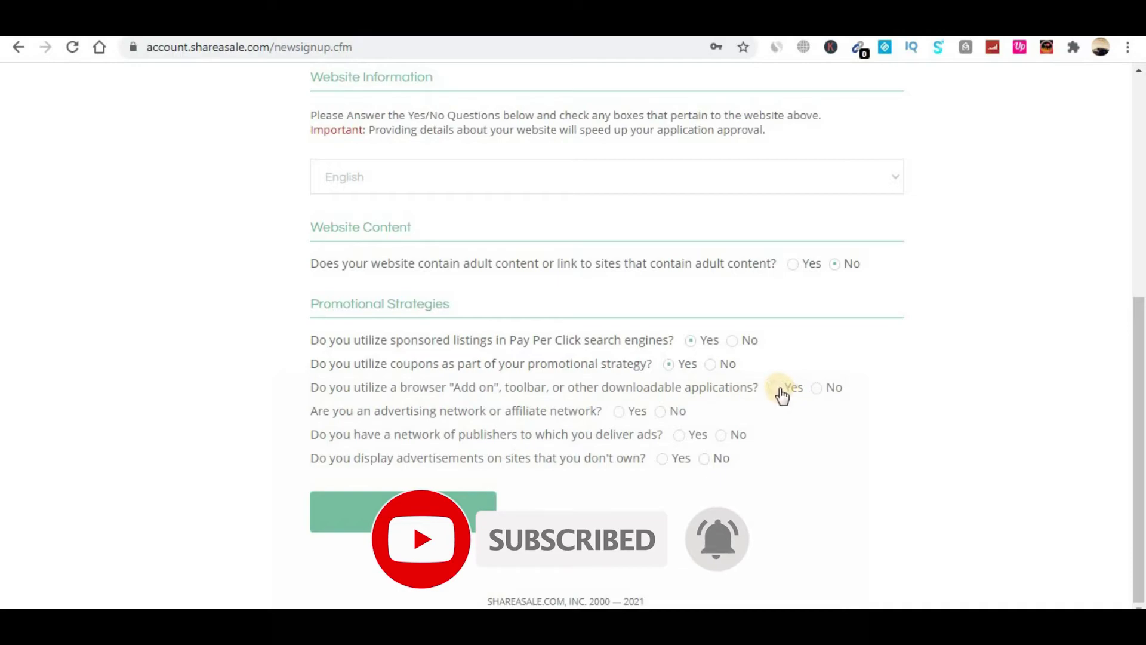
left_click(618, 415)
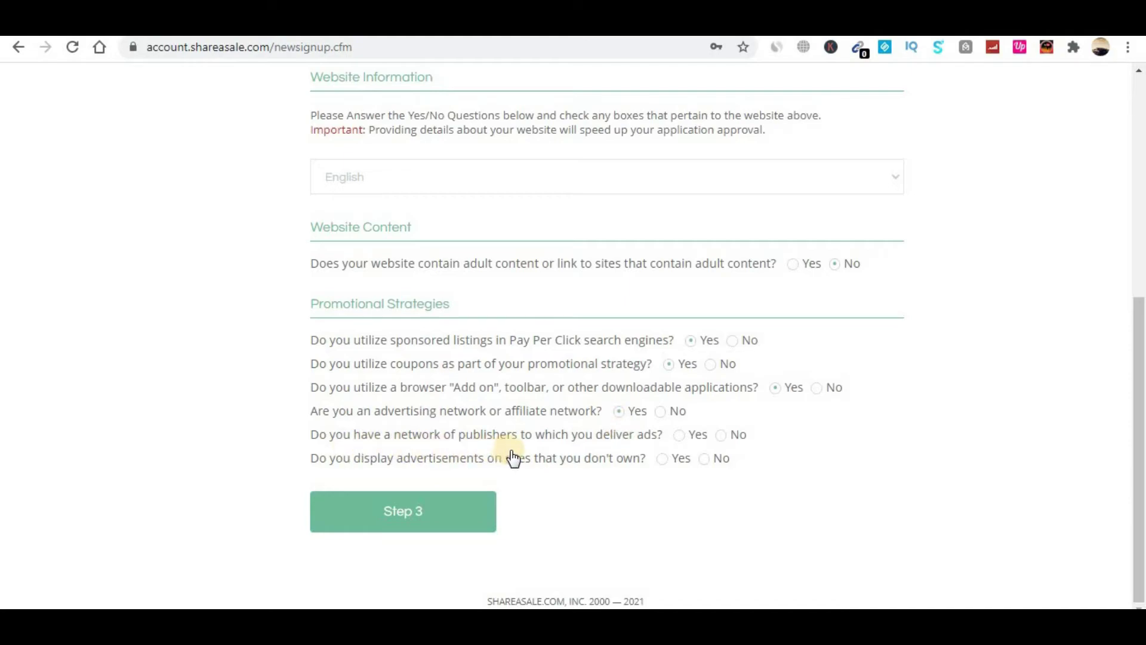
left_click(681, 436)
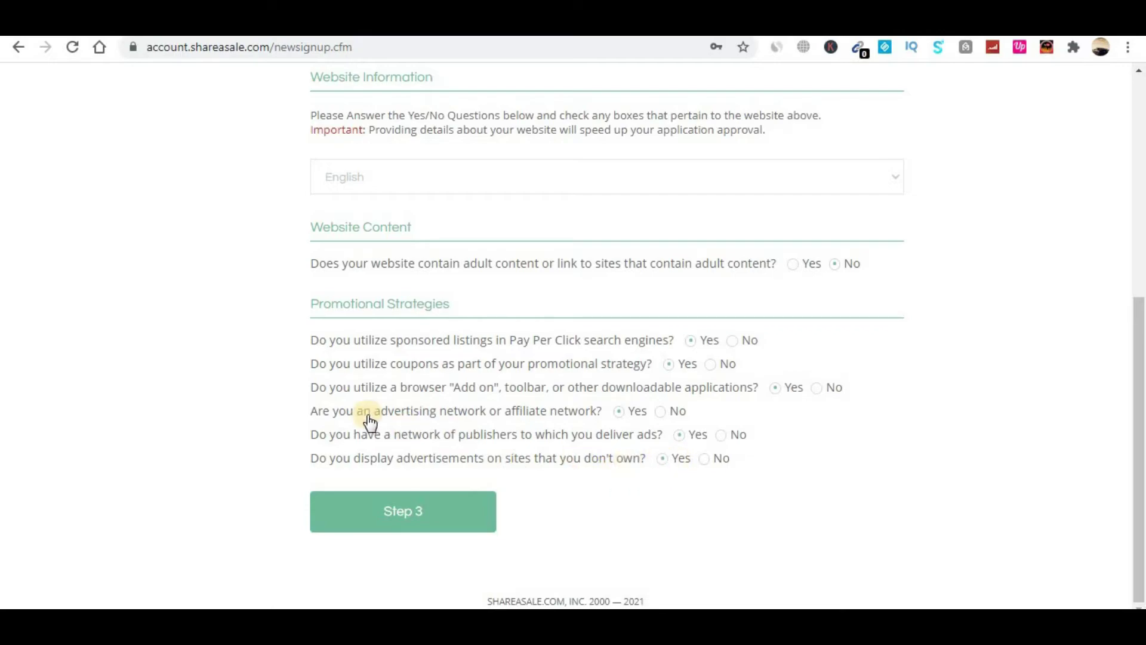
left_click(455, 509)
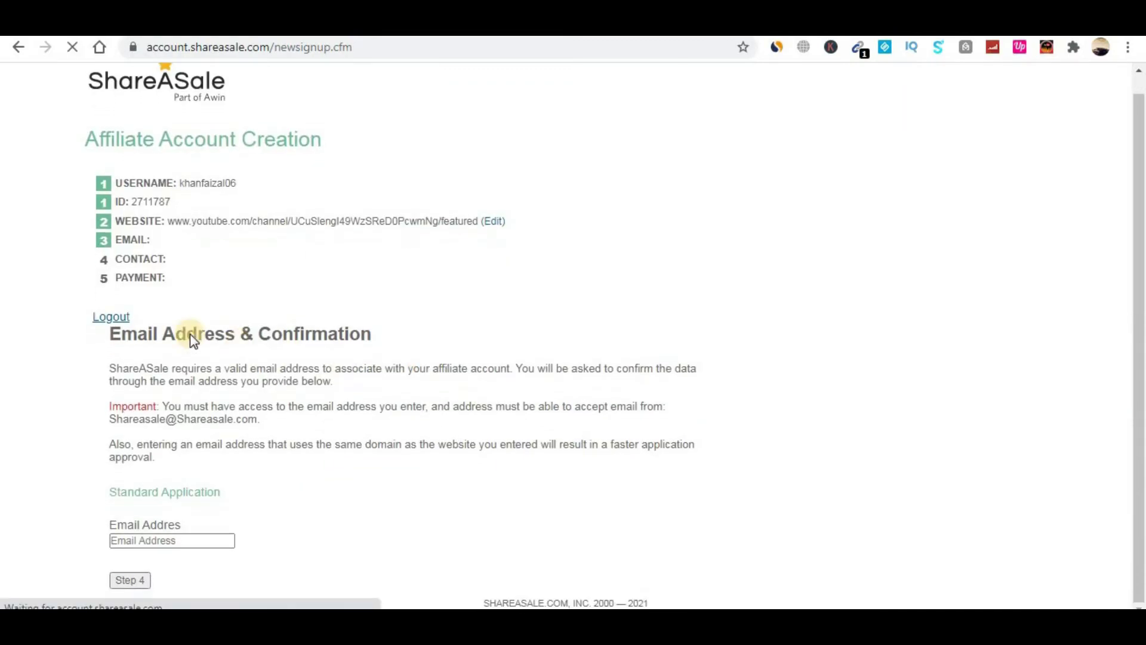
Fill the Email Address field with the saved email from Chrome's autofill.
scroll(343, 387, "down", 2)
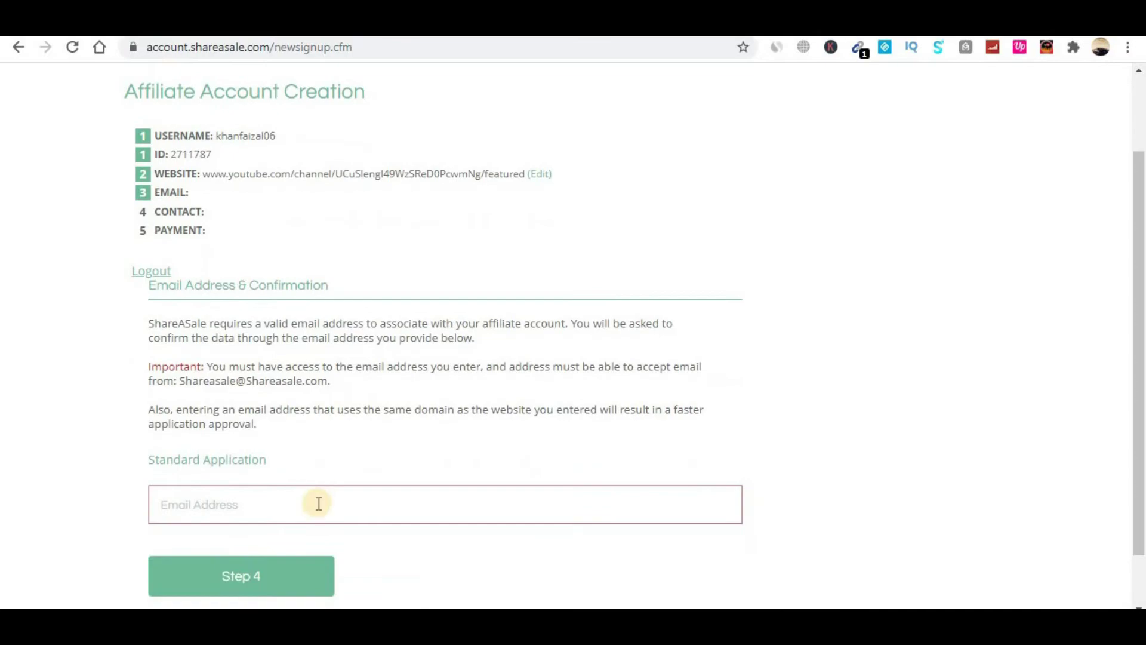
left_click(317, 501)
left_click(218, 468)
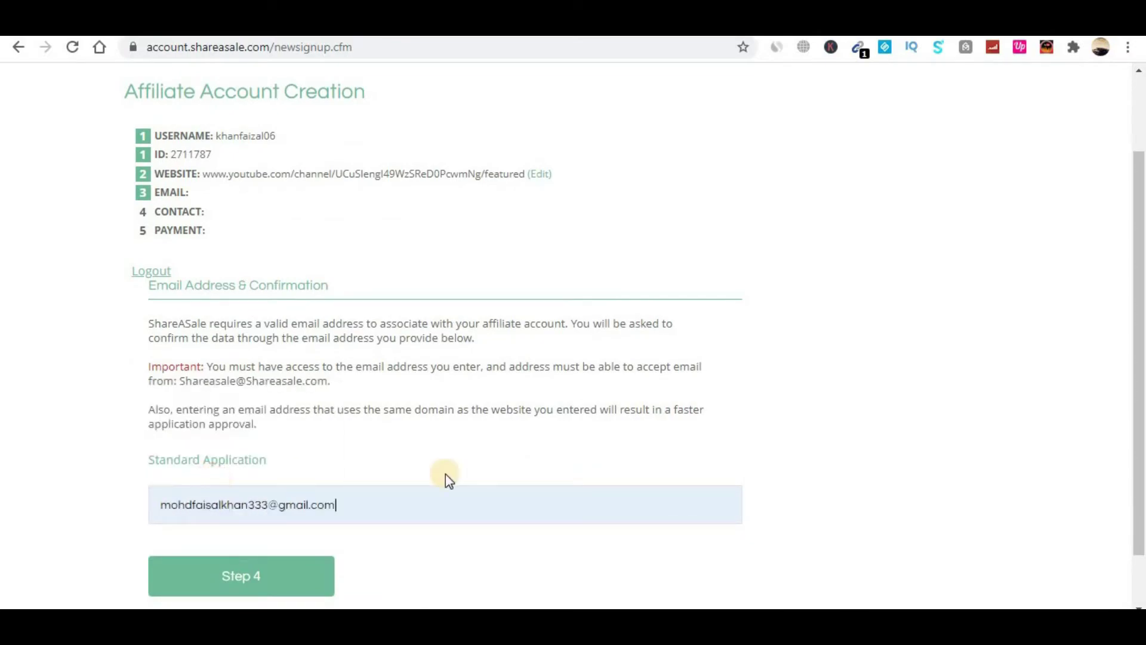
scroll(471, 468, "down", 1)
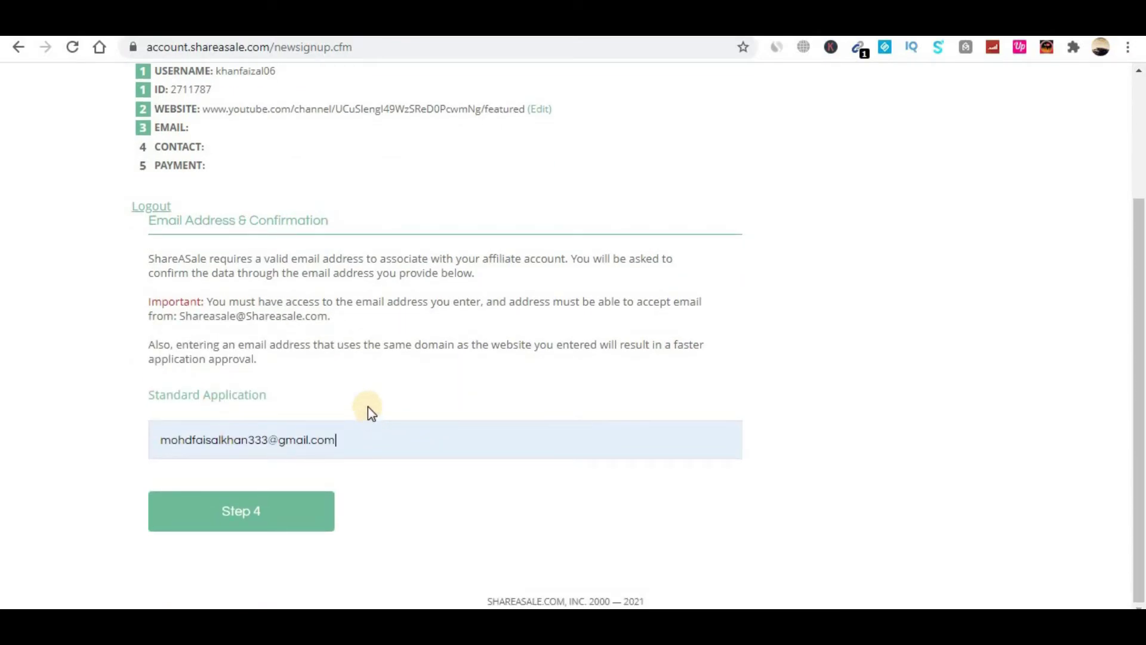